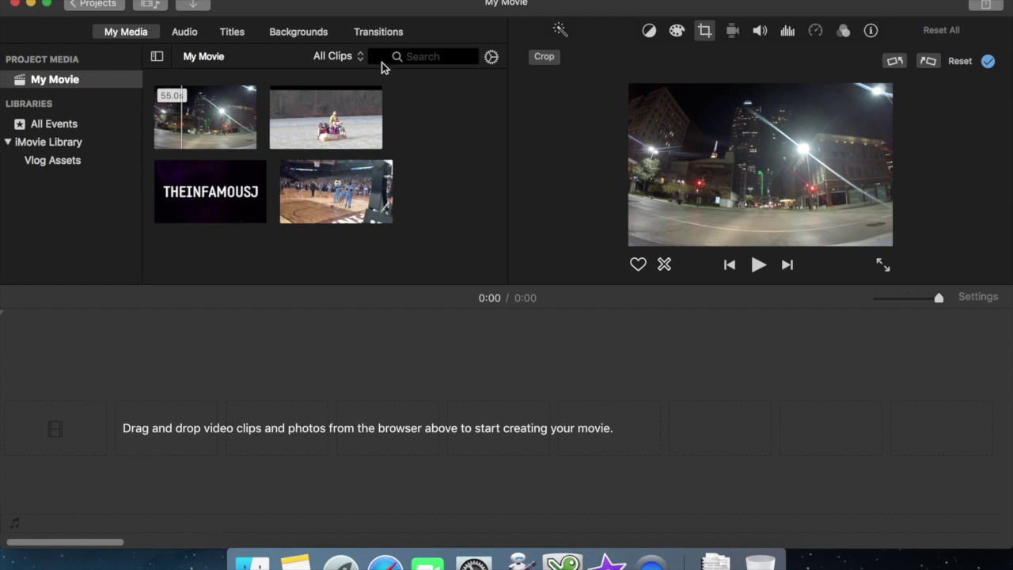
Step: Place the Industrial background on the empty timeline
click(320, 36)
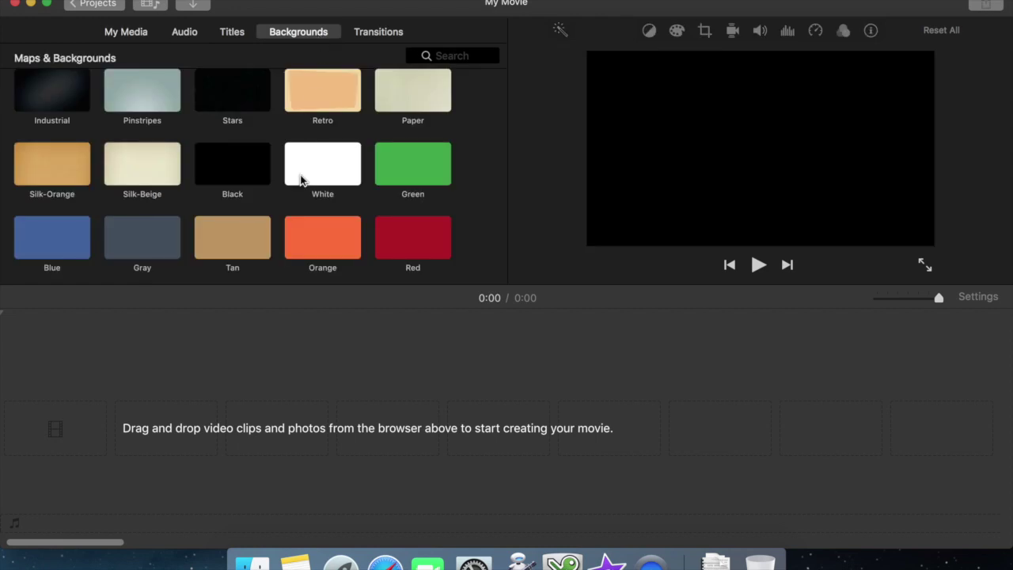
scroll(300, 179, down, 1)
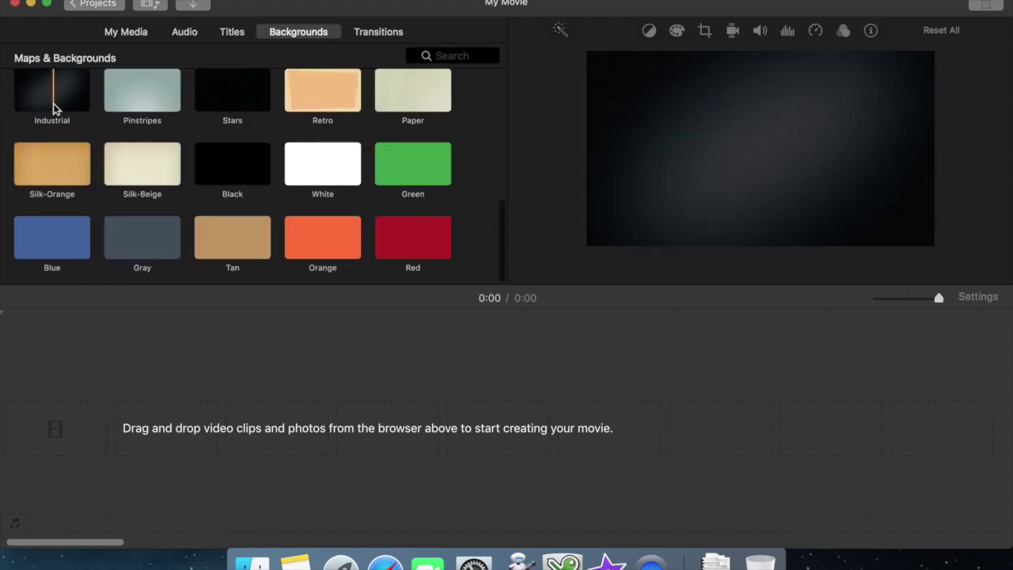
drag(52, 95, 23, 454)
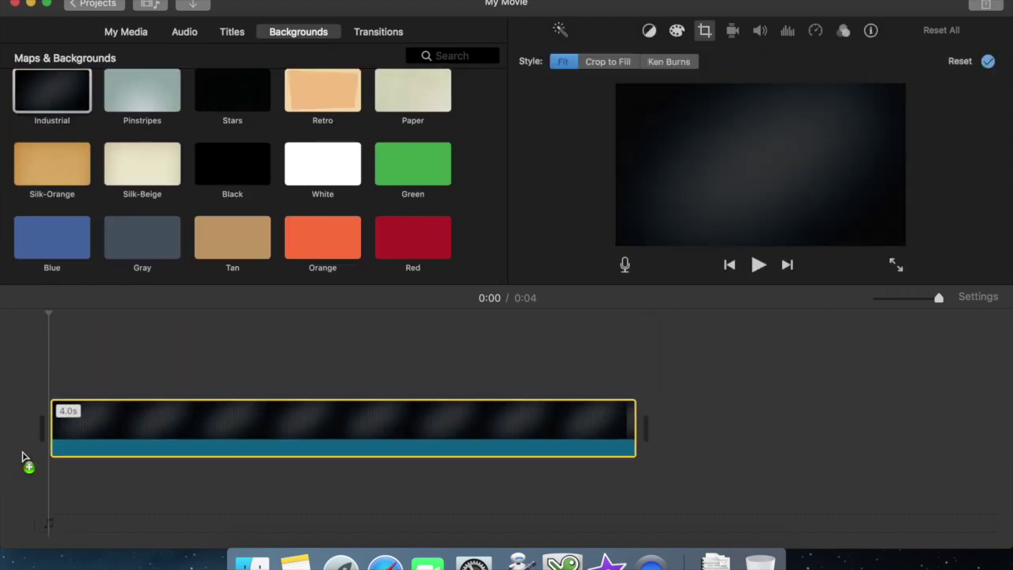
click(461, 361)
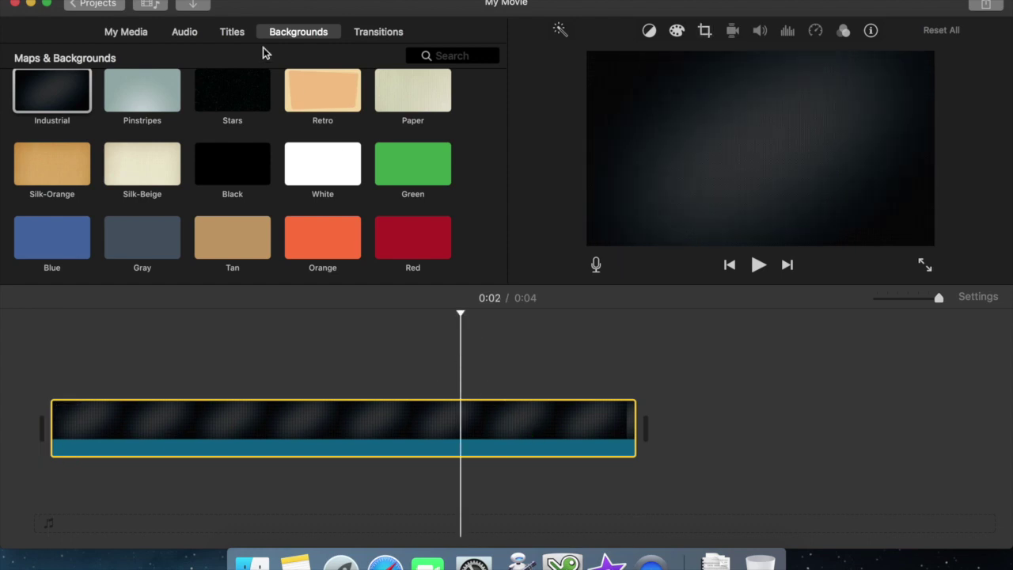
Step: Layer the night drive clip above the background, split it at 0:27 and trim it to 4 seconds
click(141, 35)
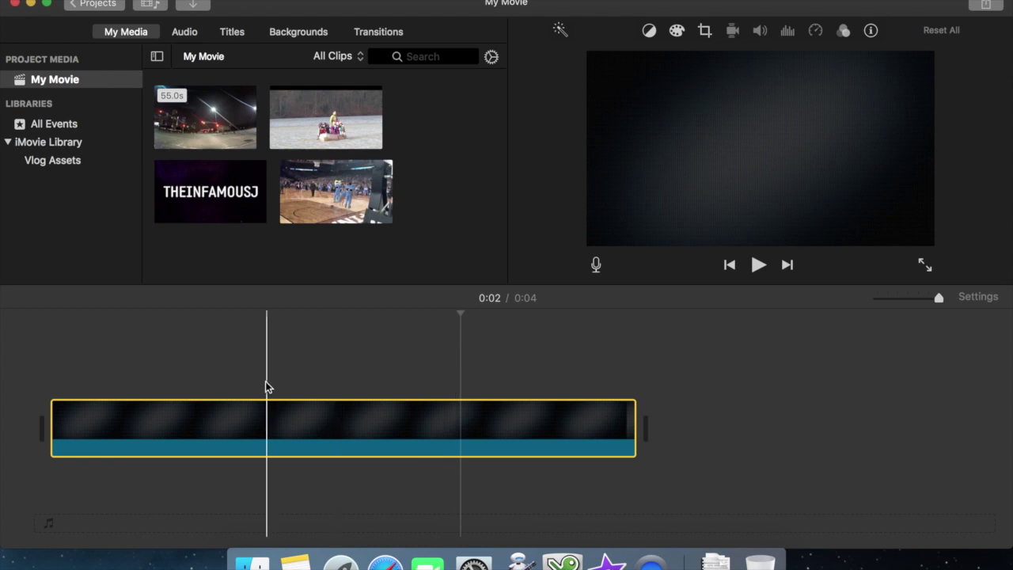
click(199, 129)
drag(199, 129, 45, 352)
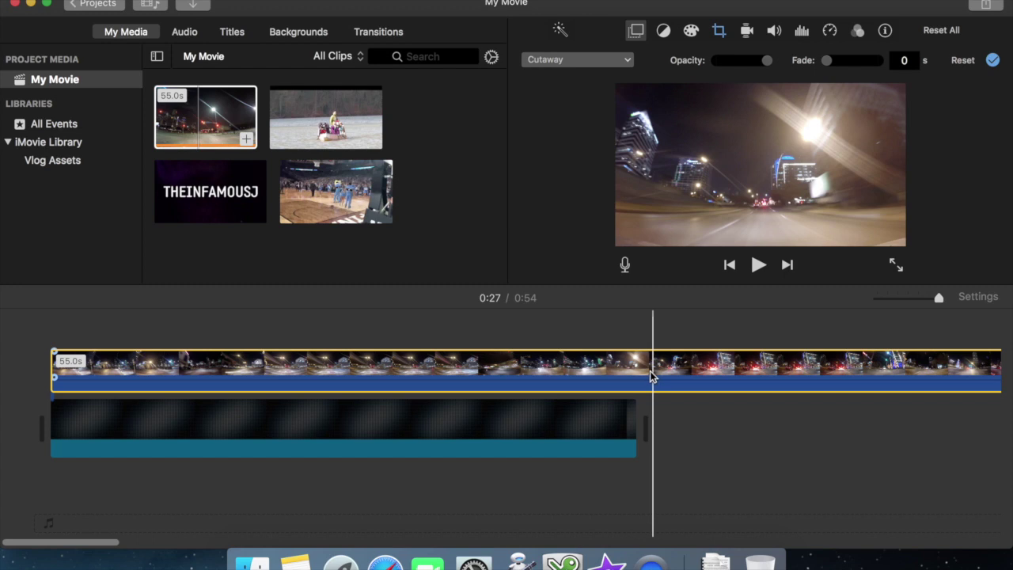
key(super+b)
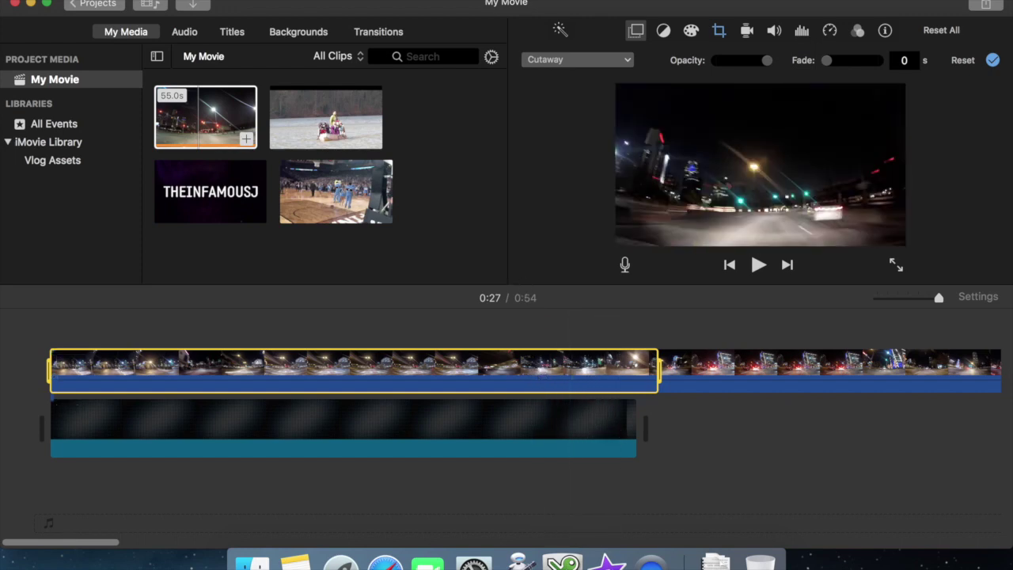
click(214, 0)
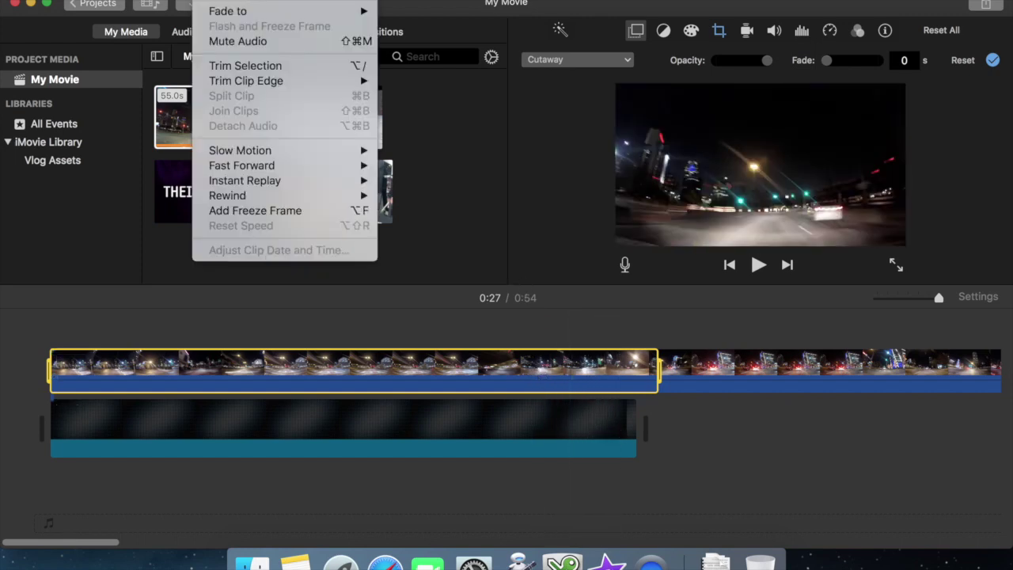
click(245, 66)
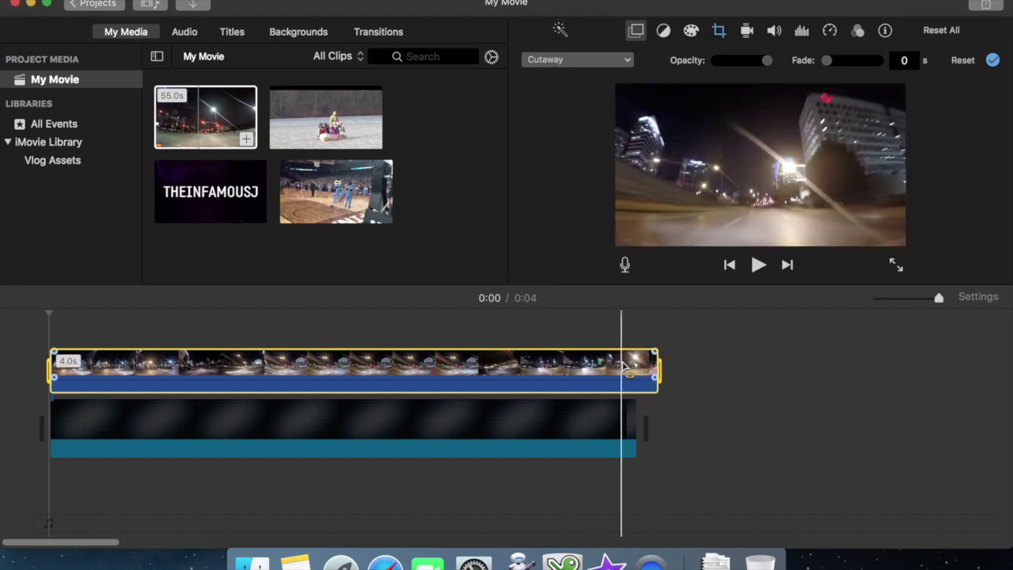
click(720, 32)
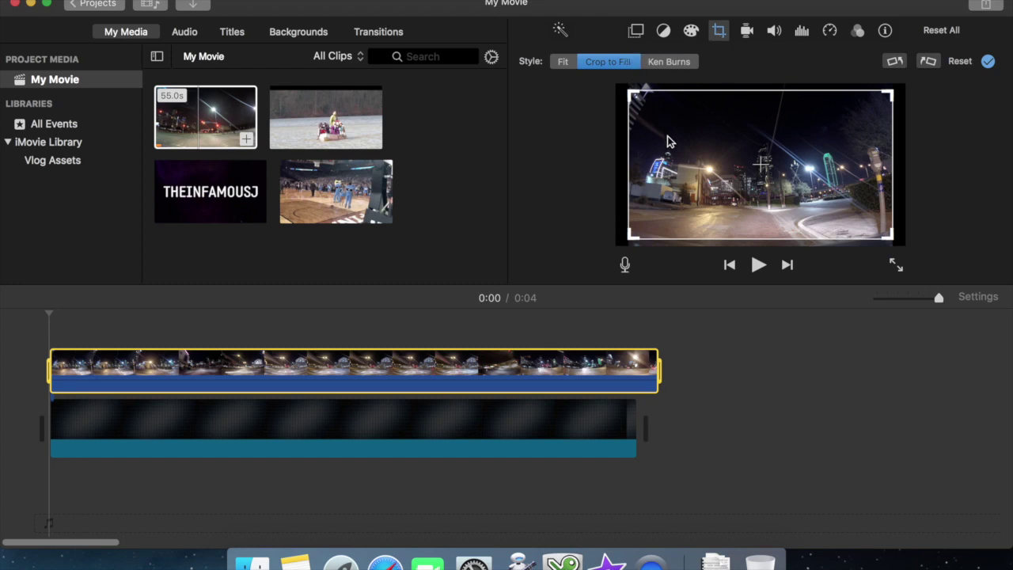
Step: Reframe the cropped night drive clip and make it a picture-in-picture with a 0 dissolve
mouse_move(668, 141)
mouse_down()
mouse_move(667, 118)
mouse_move(673, 142)
mouse_up()
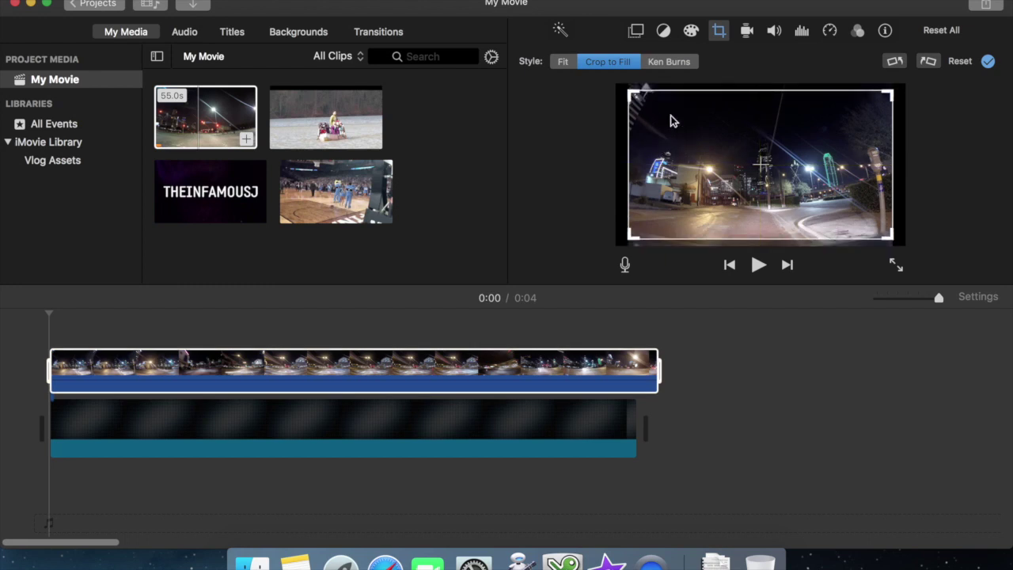
click(641, 34)
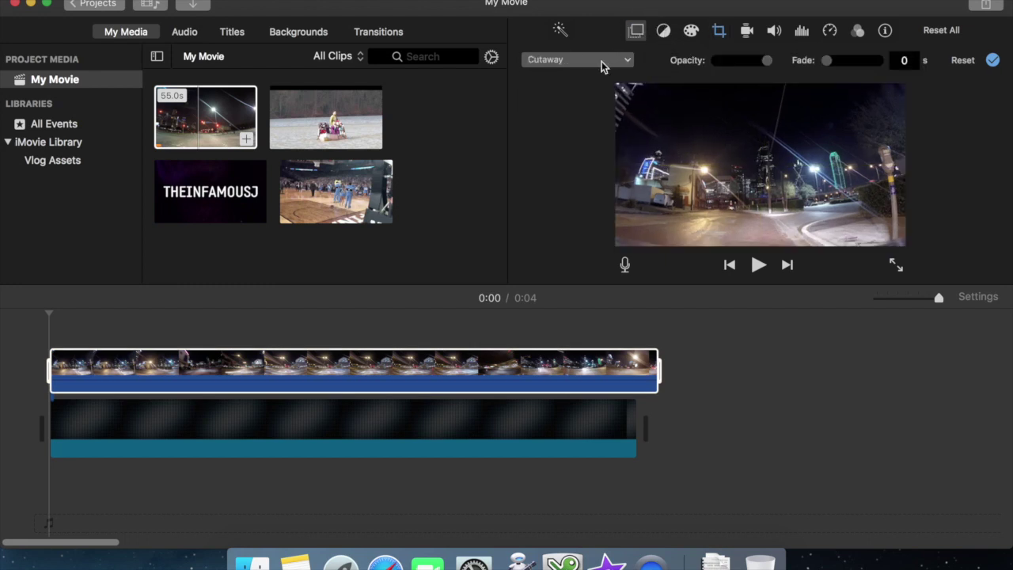
click(603, 61)
click(589, 120)
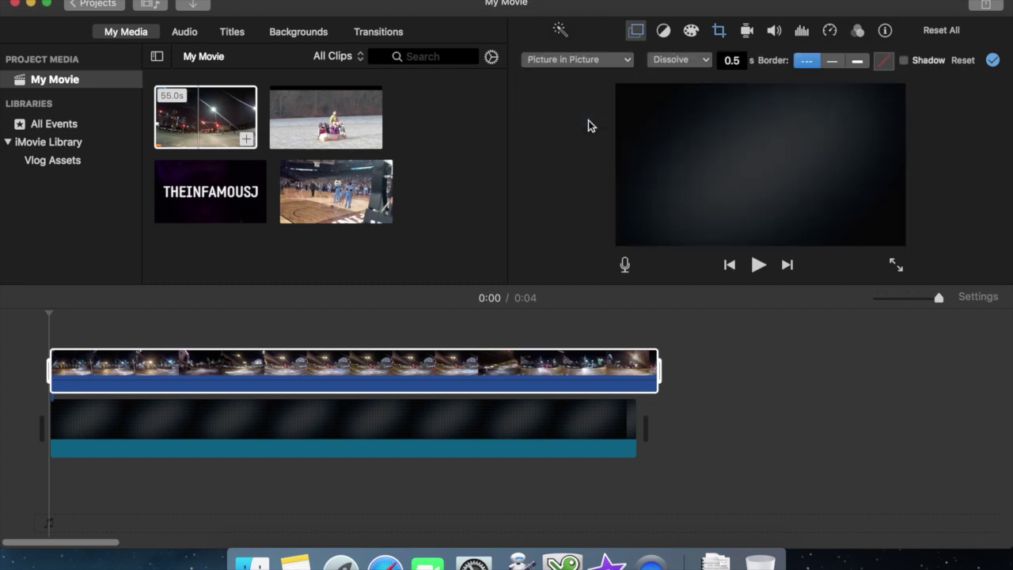
click(733, 60)
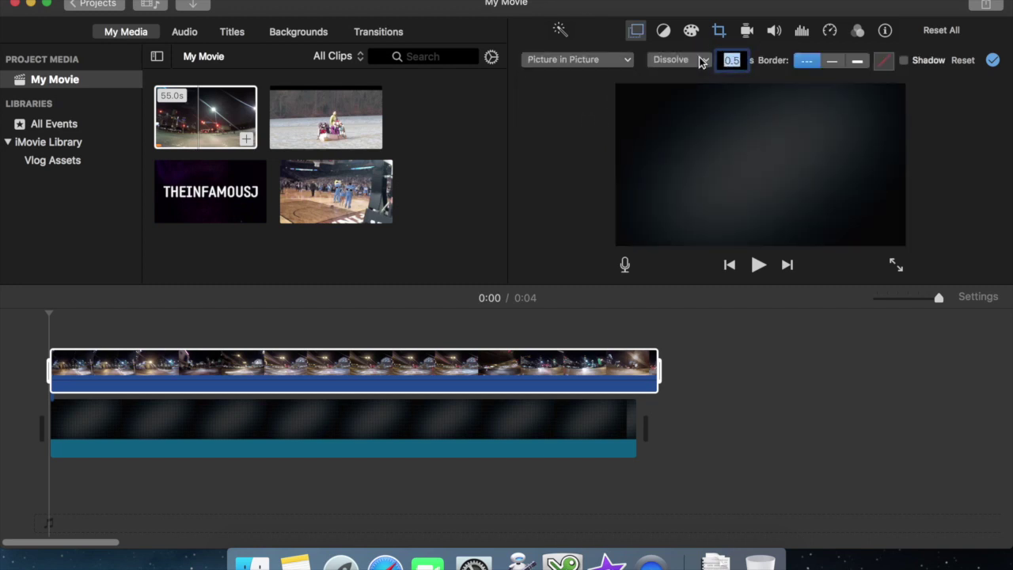
text(0)
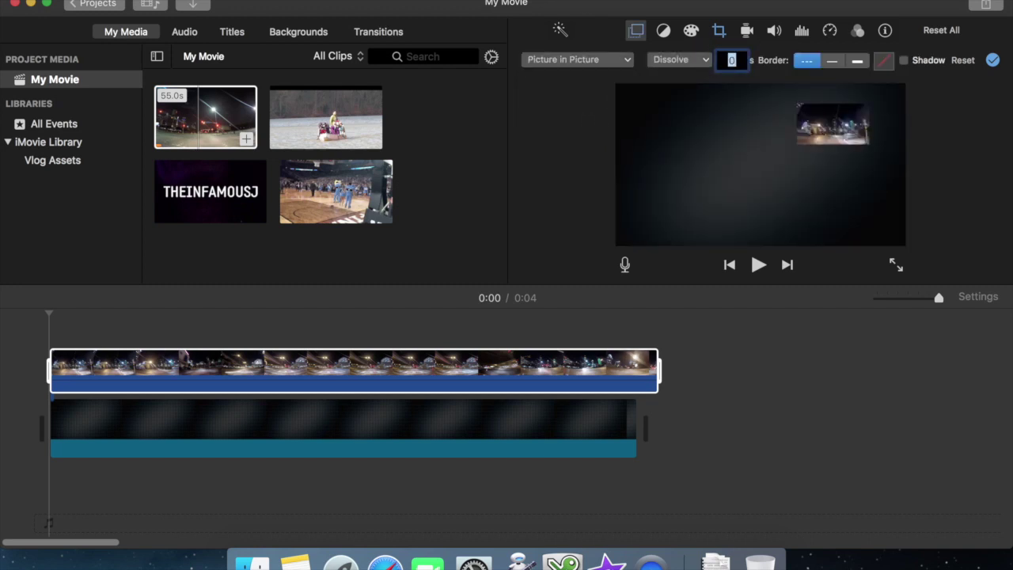
Step: Move the night drive inset to the lower-left of the frame and enlarge it
click(830, 133)
drag(829, 133, 650, 225)
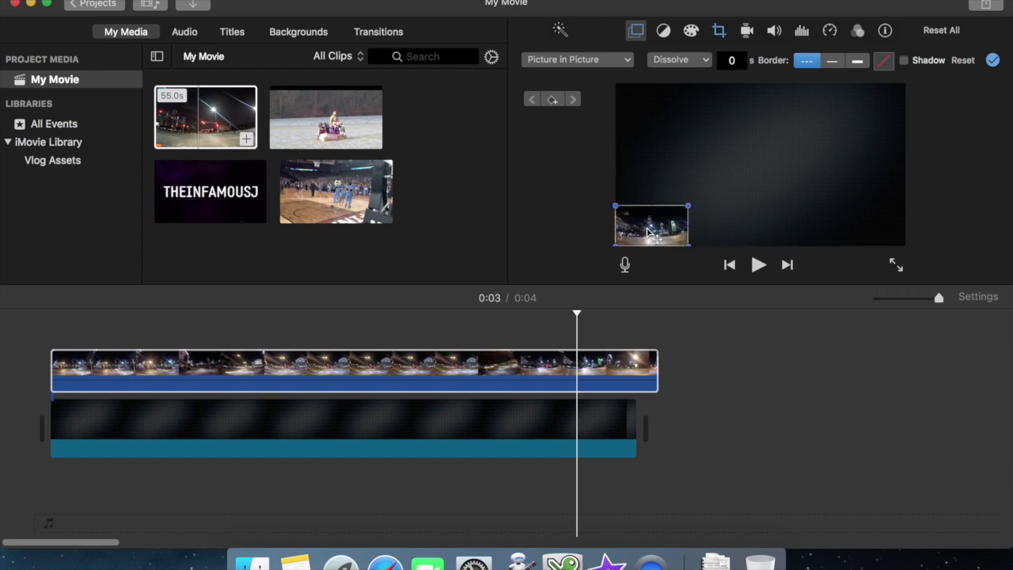
click(691, 208)
drag(691, 207, 729, 190)
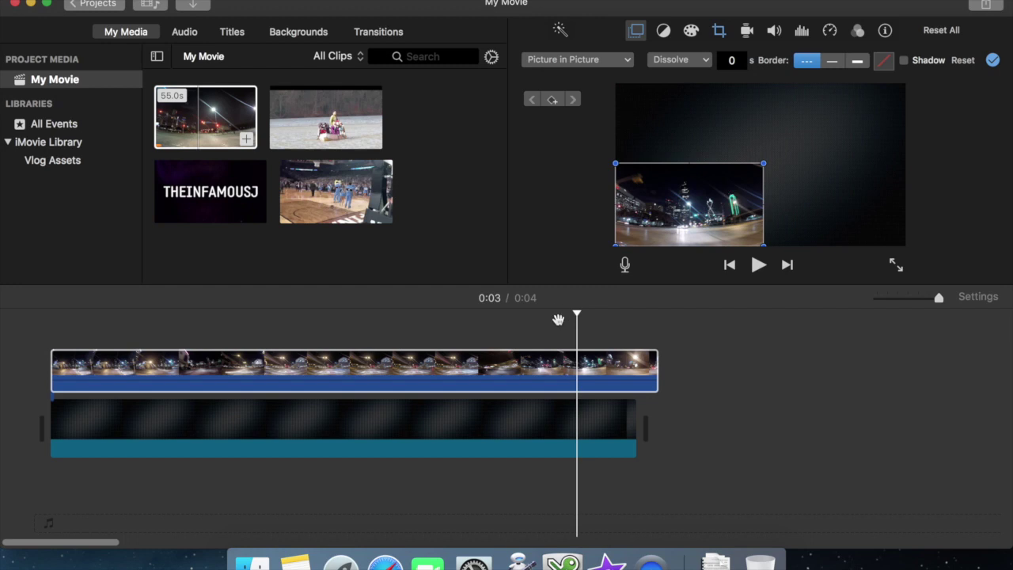
click(616, 323)
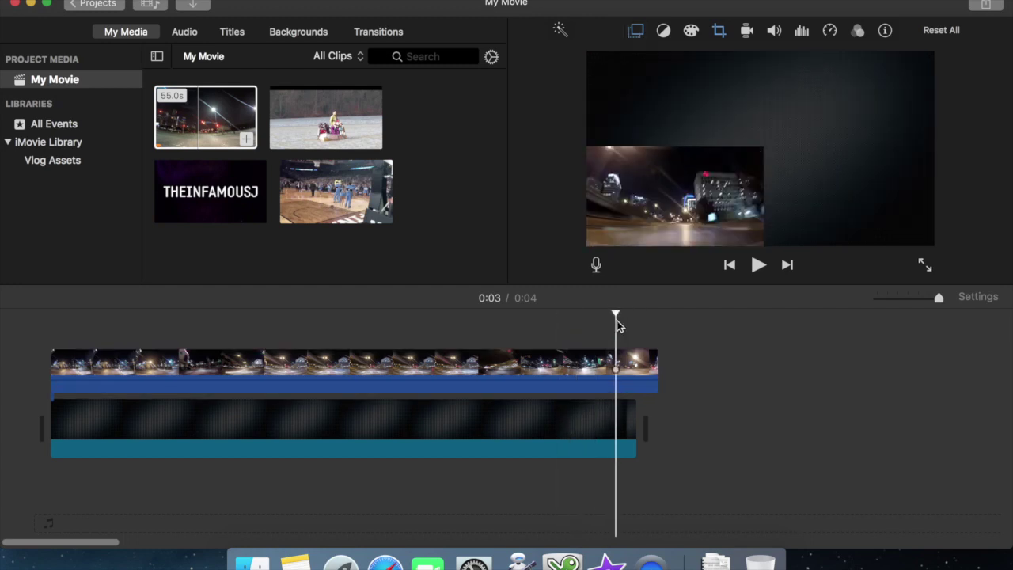
Step: Start a file export of the movie titled 'Pass 1'
click(985, 5)
click(851, 168)
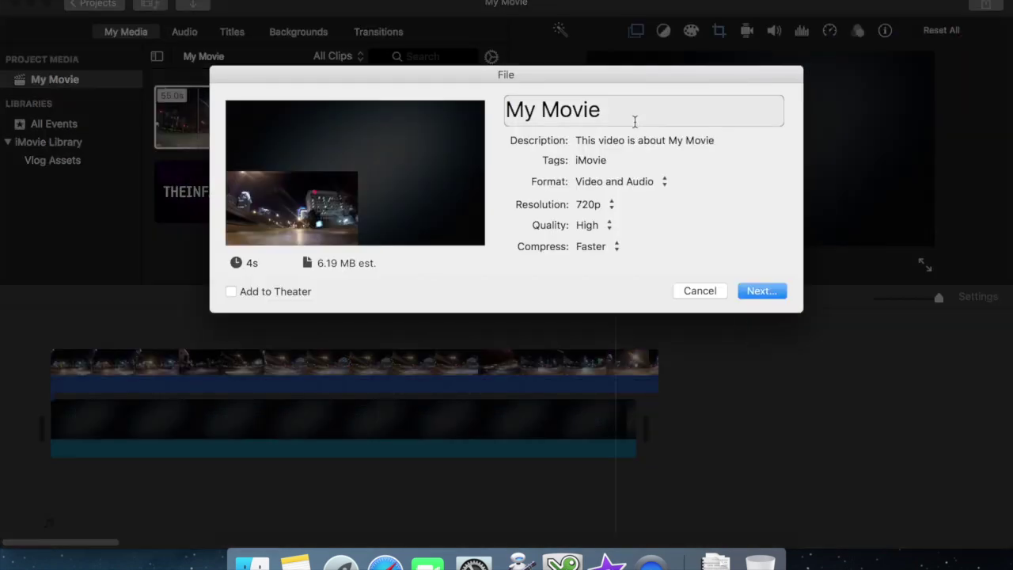
drag(634, 119, 396, 104)
text(Pass 1)
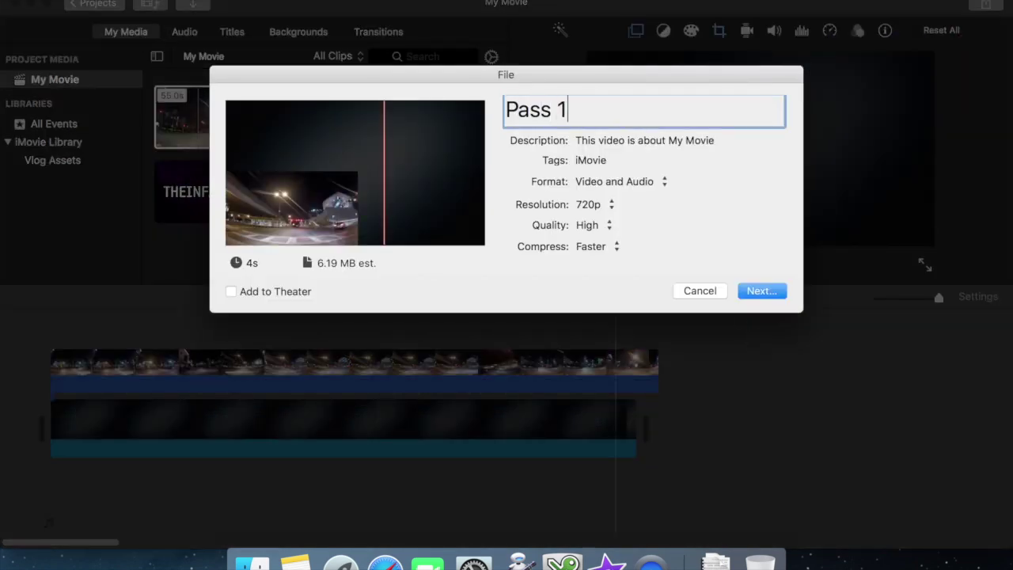
click(752, 291)
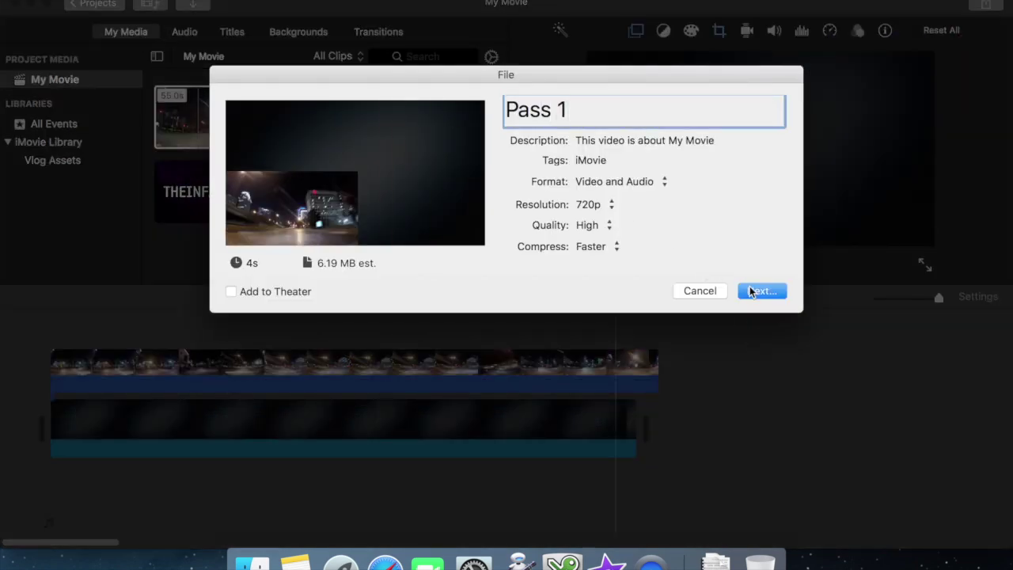
Step: Export at Low quality, 720p, Faster compression, and save the file
click(590, 226)
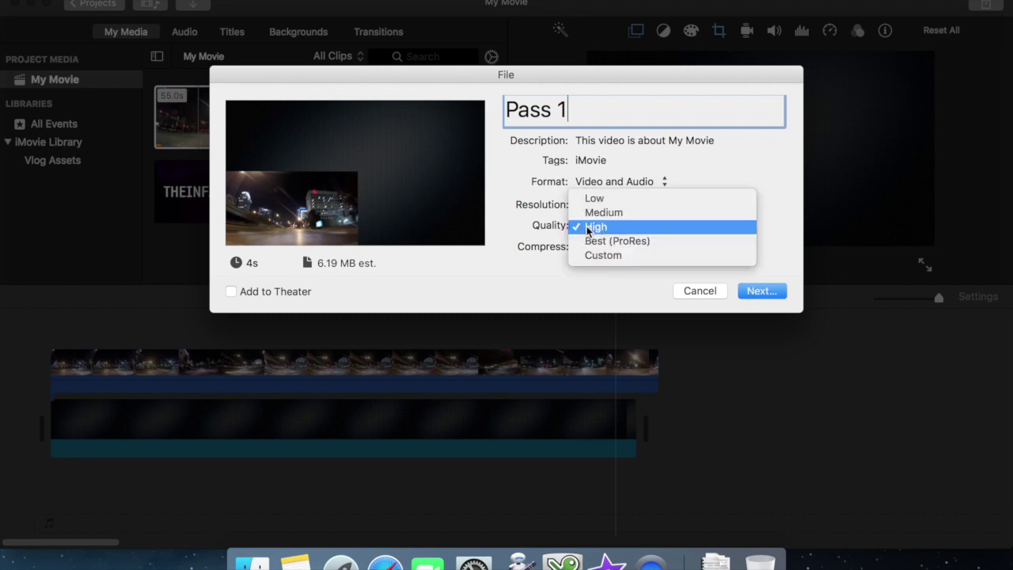
click(587, 203)
click(598, 207)
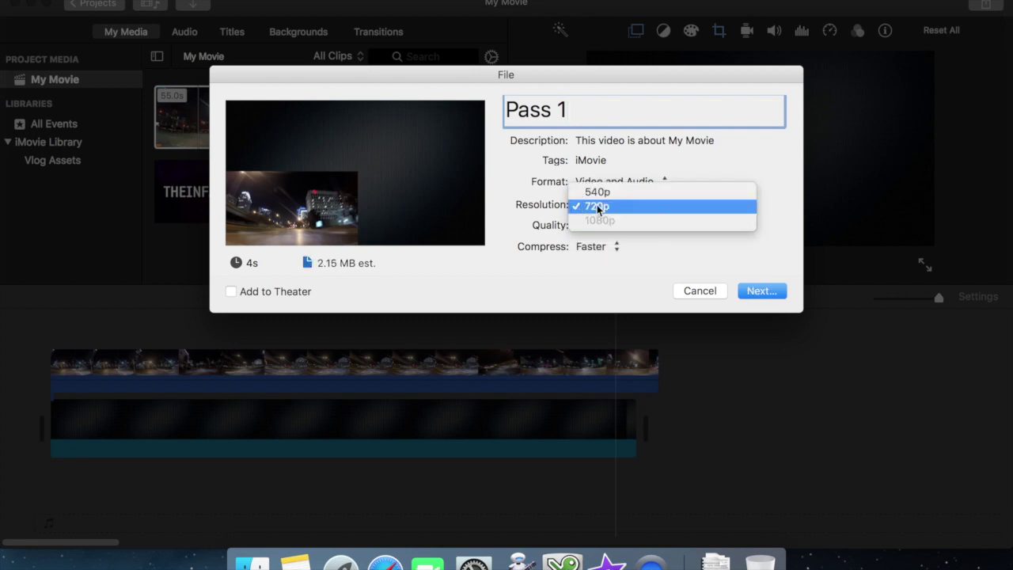
click(600, 198)
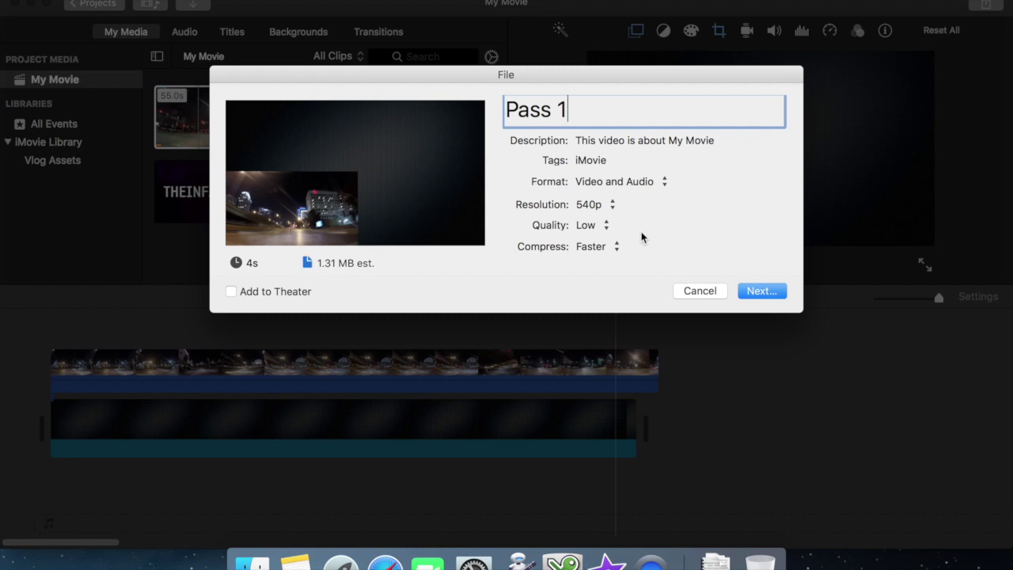
click(600, 208)
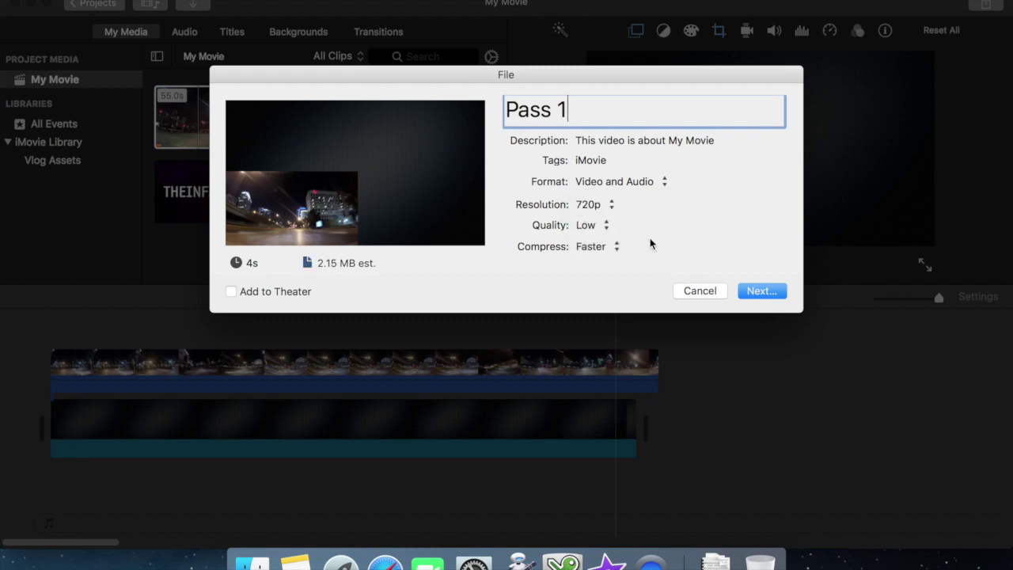
click(600, 246)
click(649, 225)
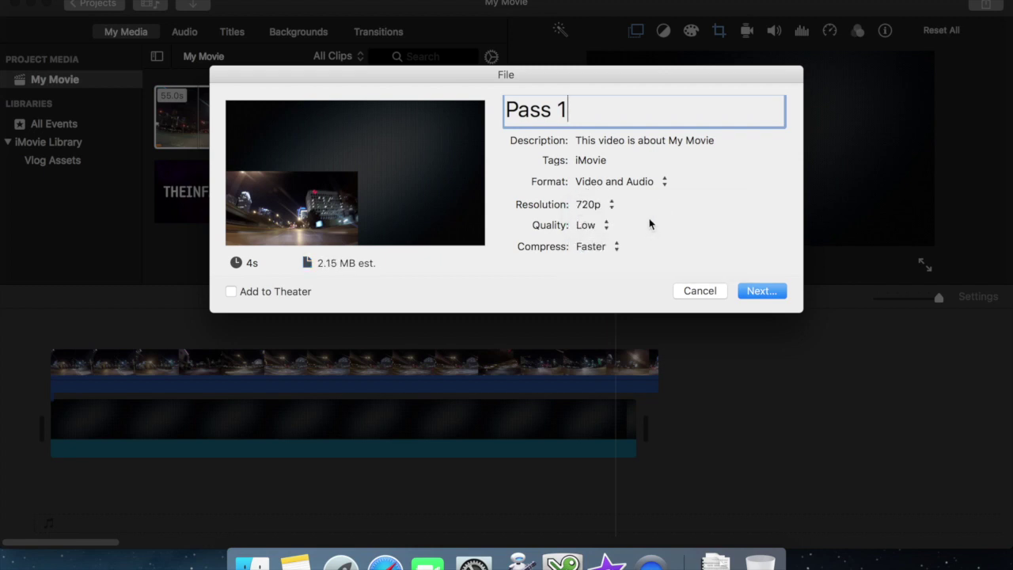
click(777, 293)
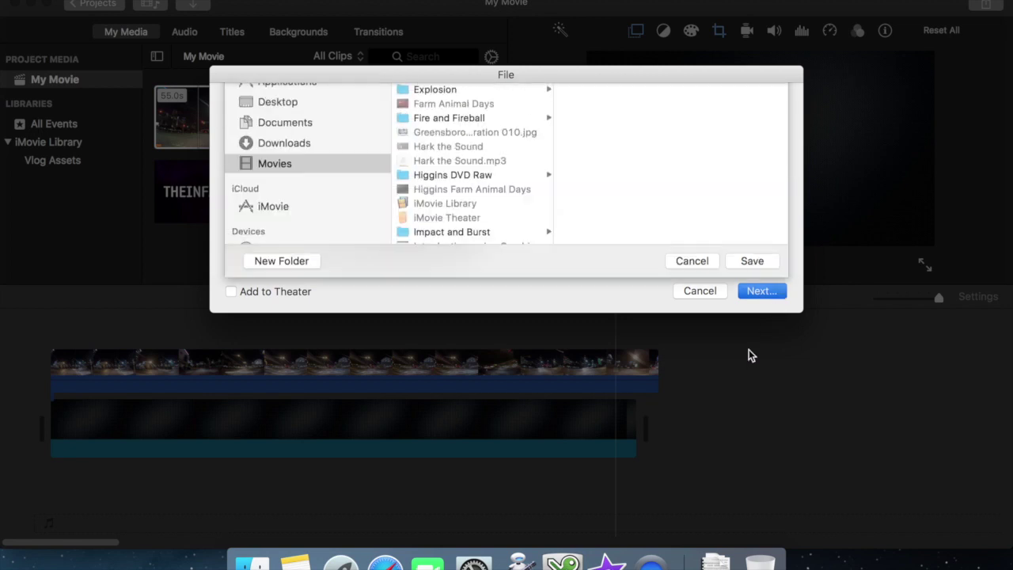
click(744, 425)
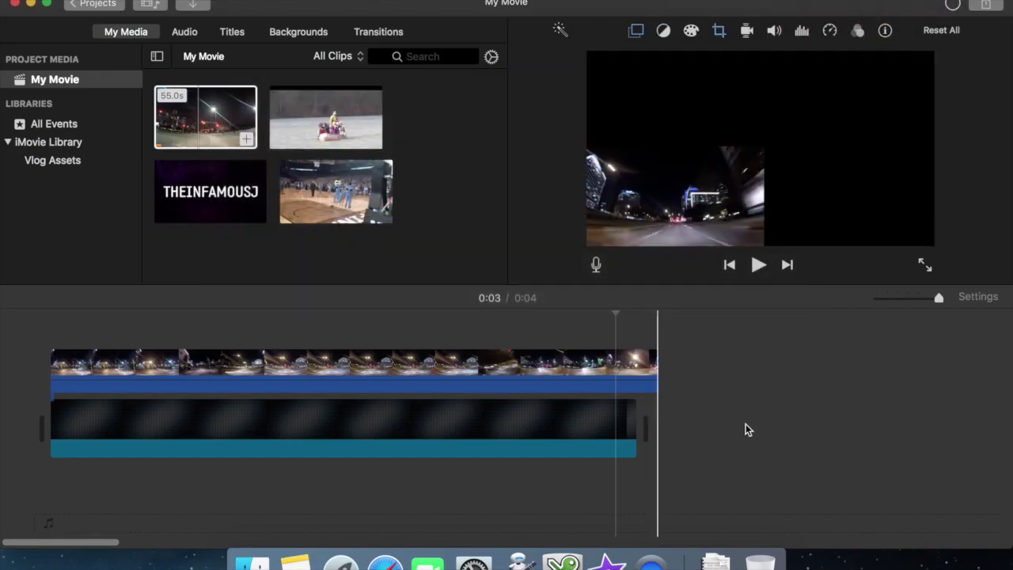
click(954, 10)
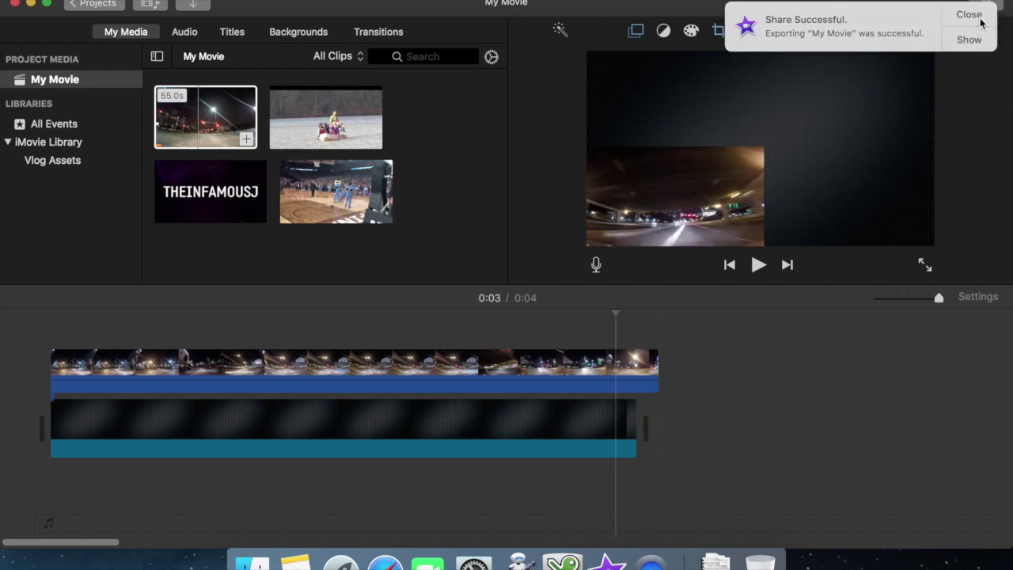
click(980, 21)
Step: Clear both timeline clips and delete the night drive source clip from the library
drag(693, 499, 35, 339)
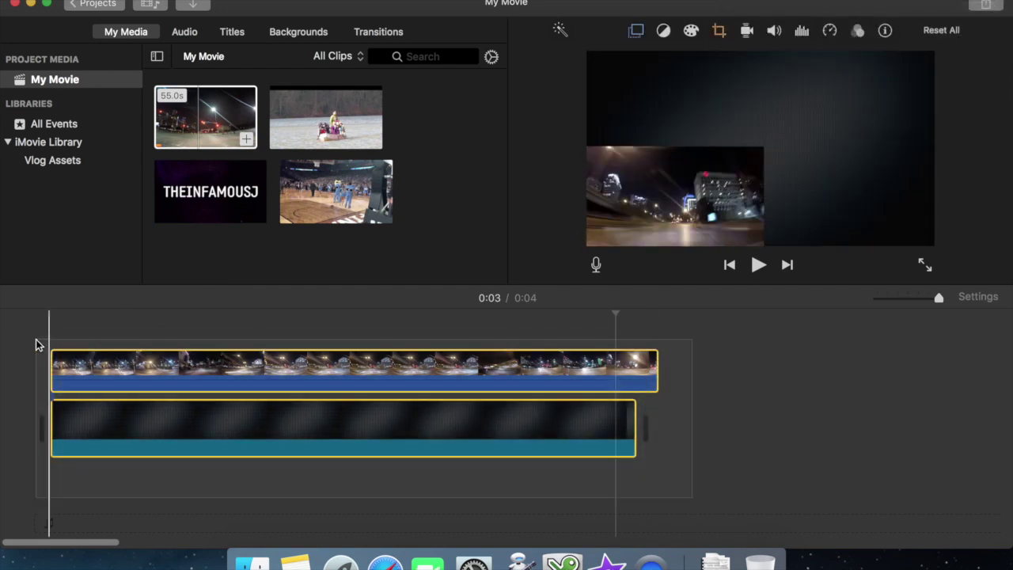
key(Delete)
click(181, 131)
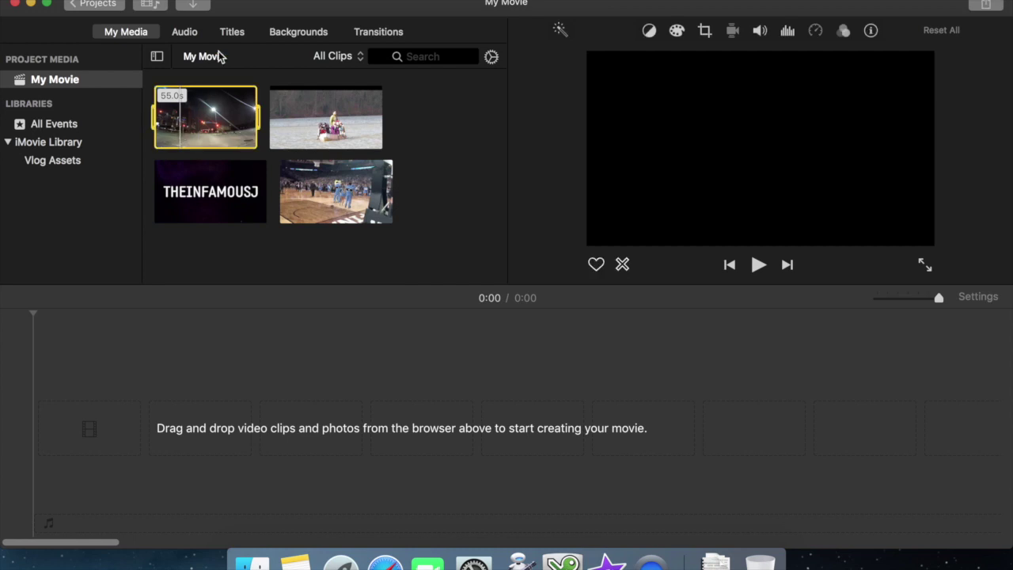
key(super+BackSpace)
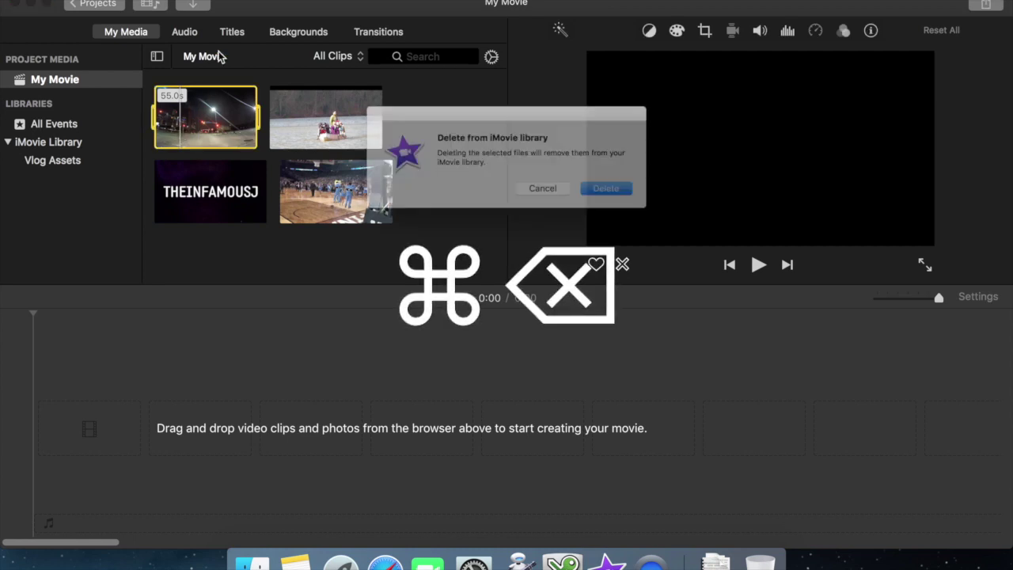
click(633, 195)
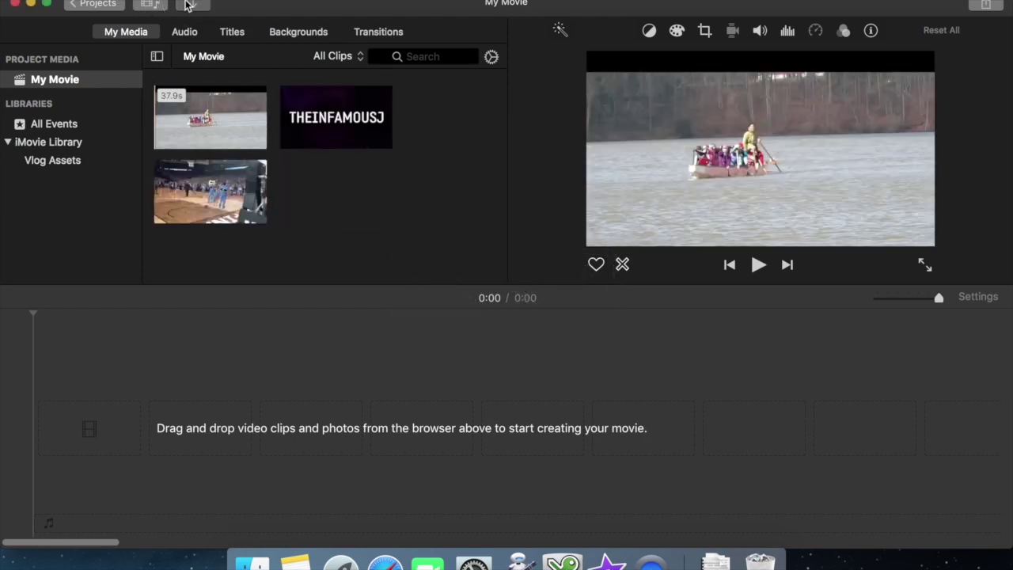
Step: Import Pass 1.mp4 from the Movies folder into the project media
key(super+i)
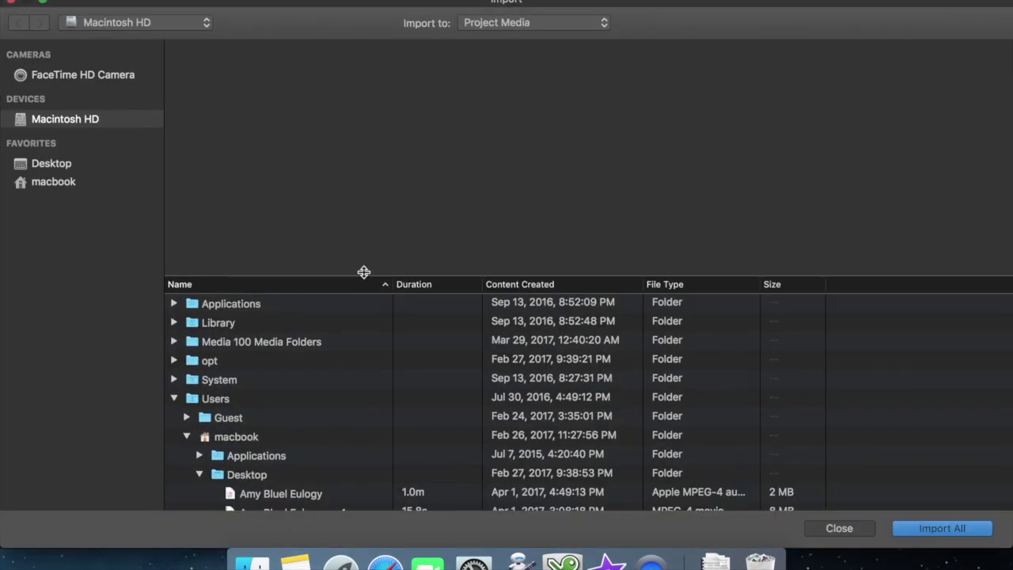
scroll(280, 435, down, 5)
click(200, 372)
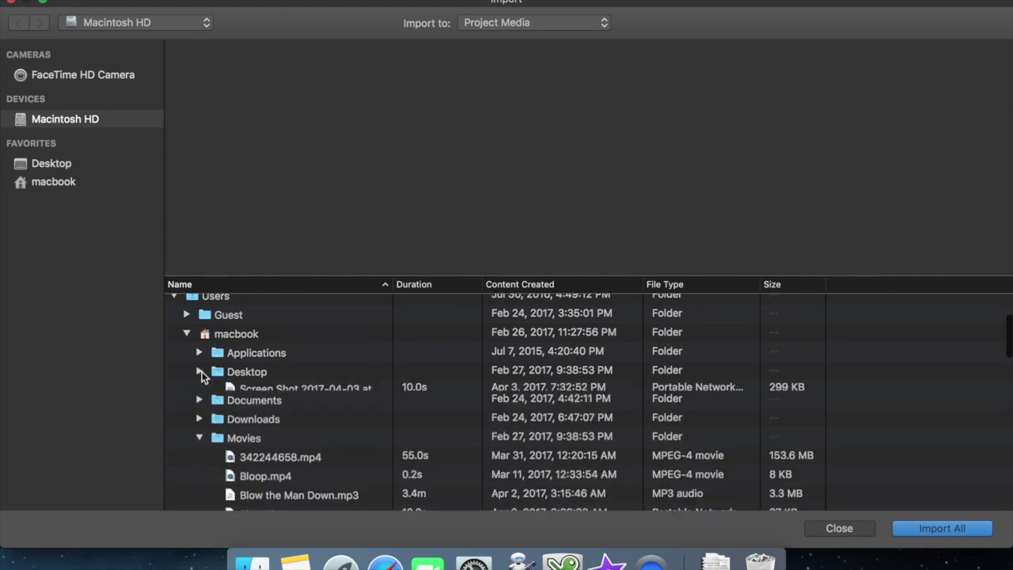
scroll(216, 396, down, 7)
scroll(216, 396, down, 15)
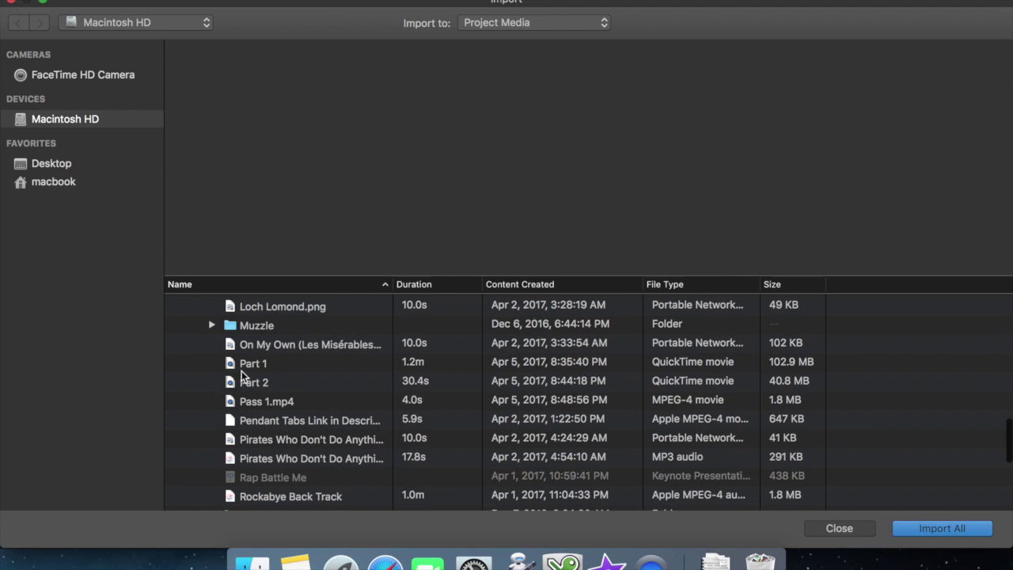
click(256, 401)
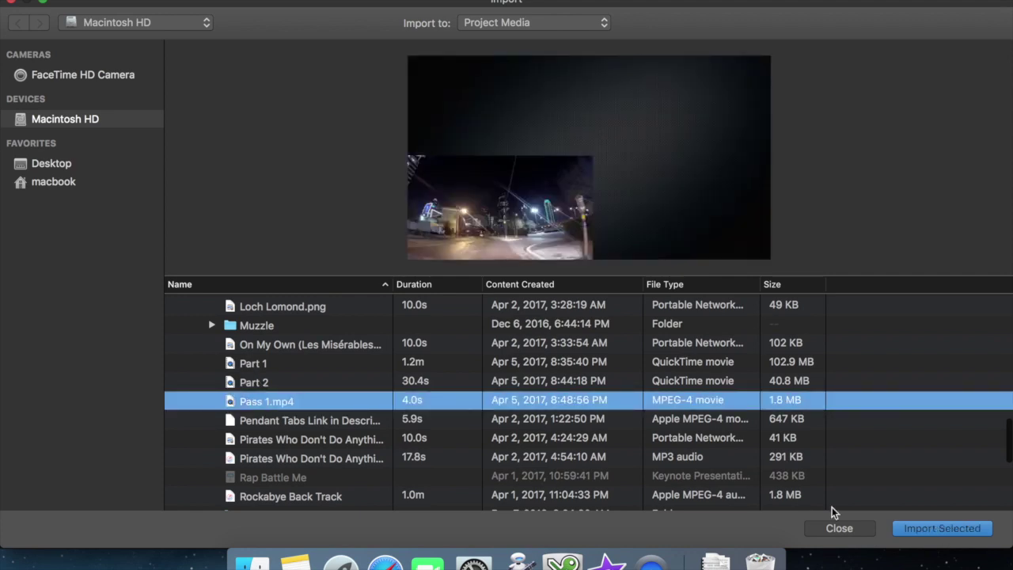
click(922, 529)
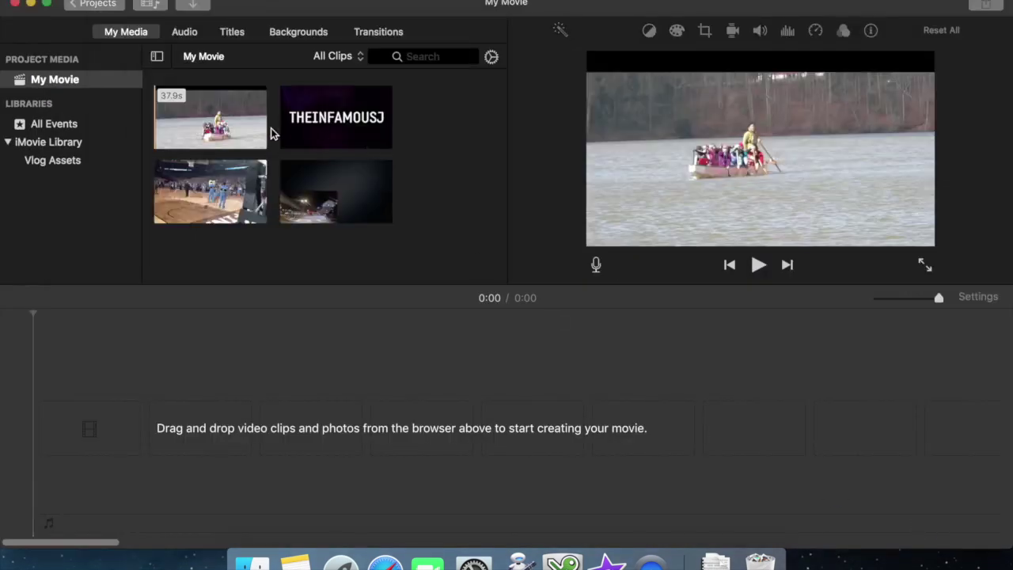
Step: Place Pass 1 on the timeline with the boat clip stacked above it, muted
drag(316, 192, 43, 467)
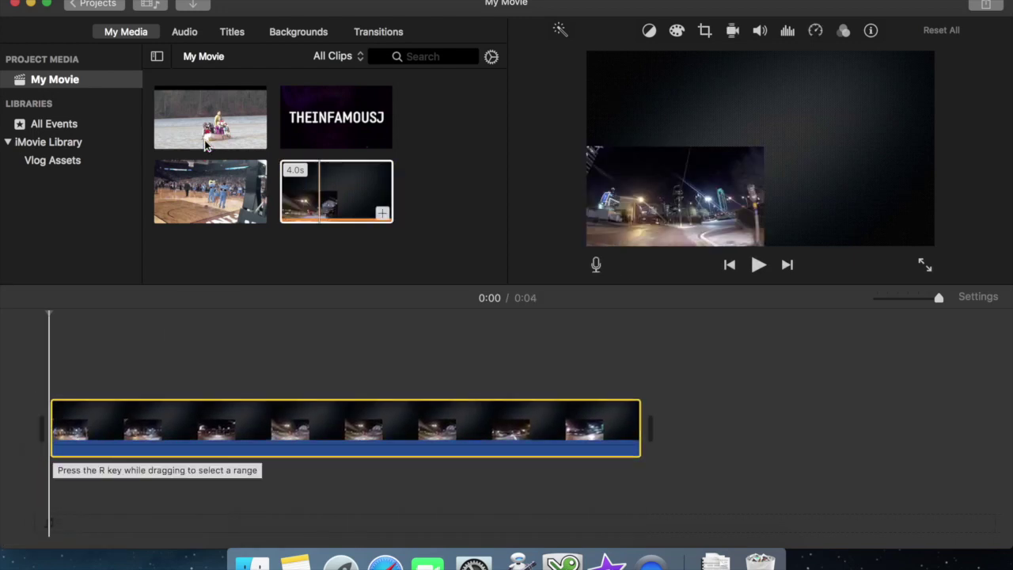
drag(215, 111, 47, 352)
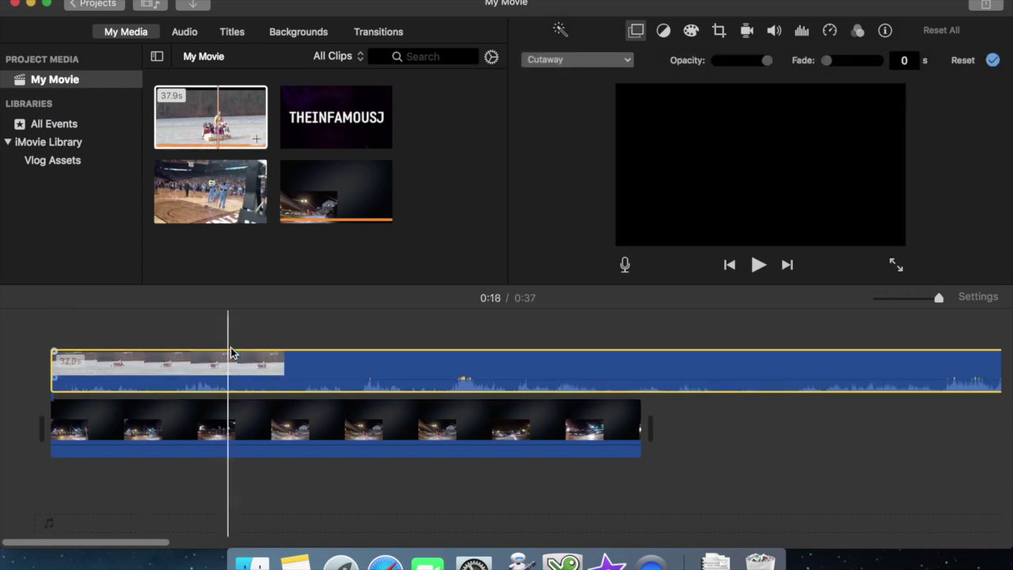
click(253, 363)
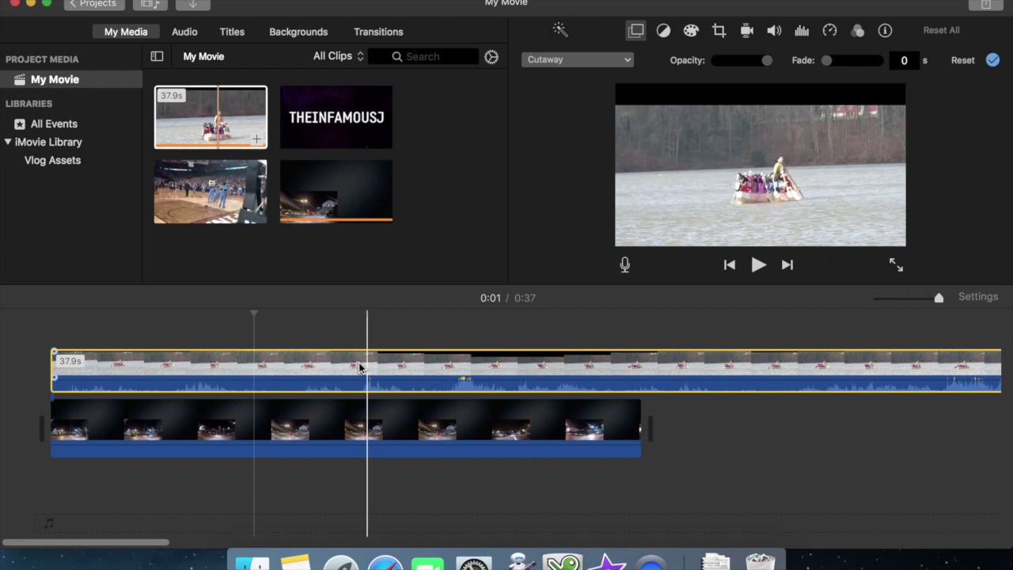
key(super+shift+m)
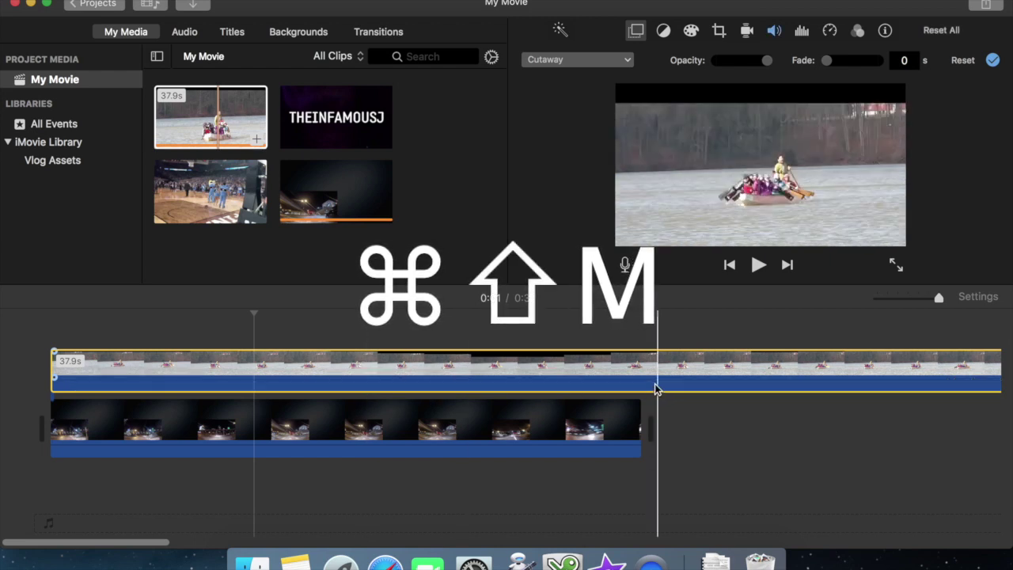
Step: Split and trim the boat clip to four seconds and set it to Crop to Fill
key(super+b)
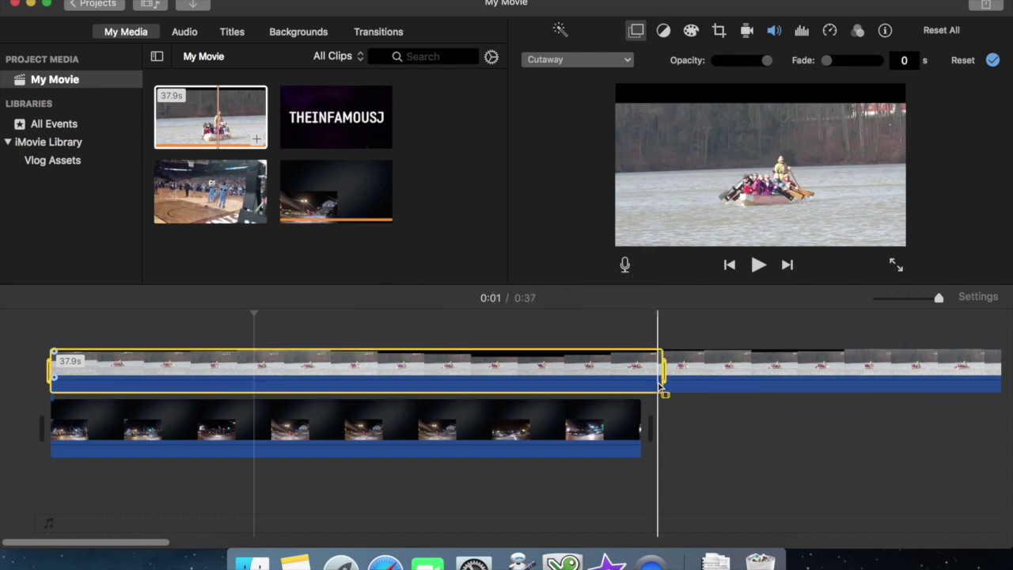
click(214, 1)
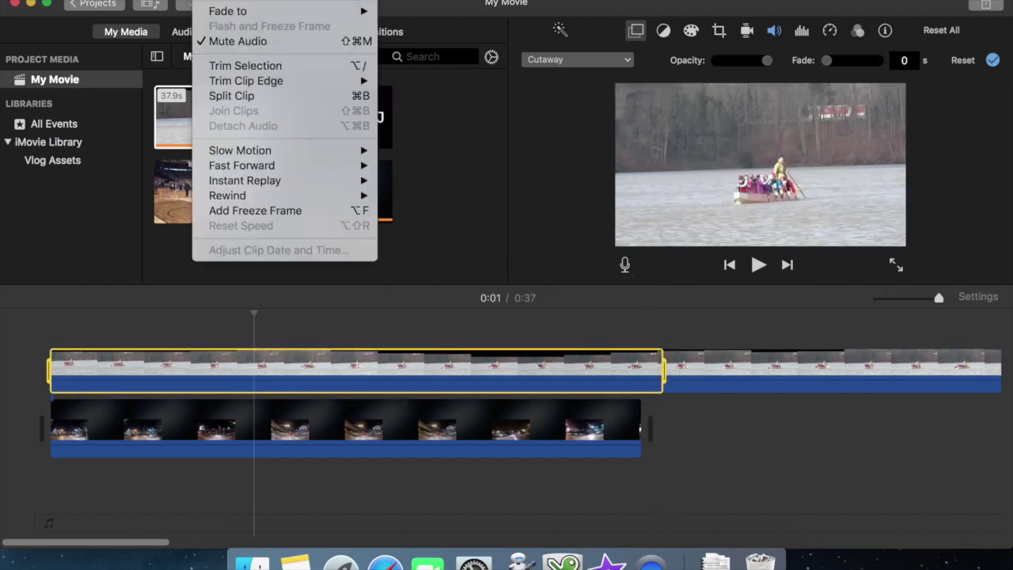
click(241, 67)
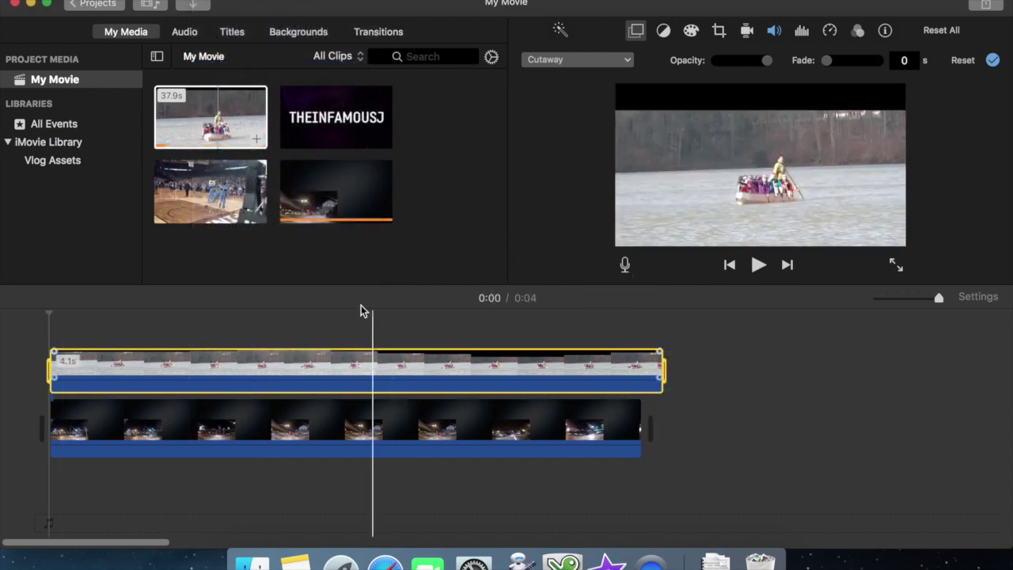
click(214, 2)
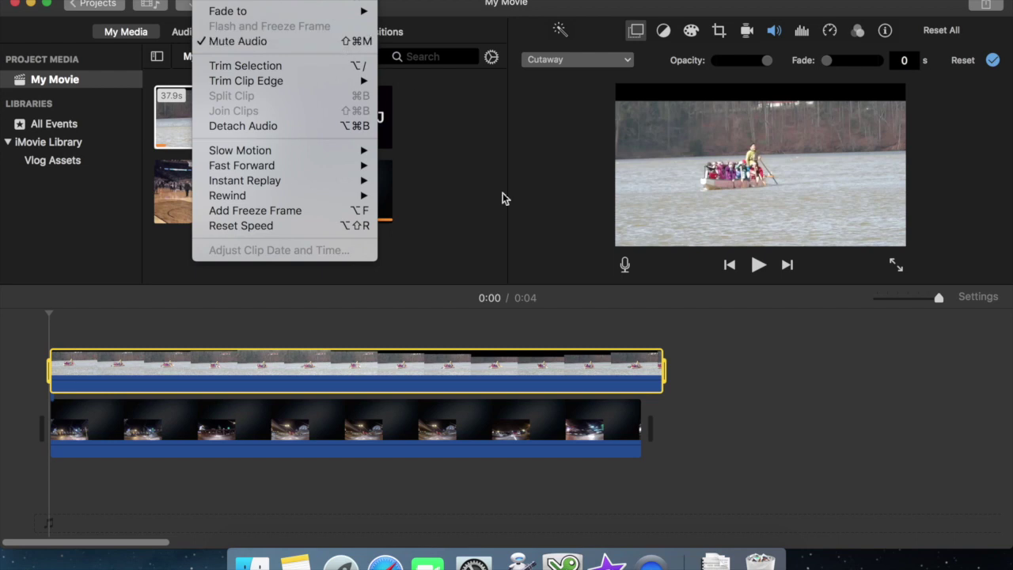
click(467, 319)
click(355, 372)
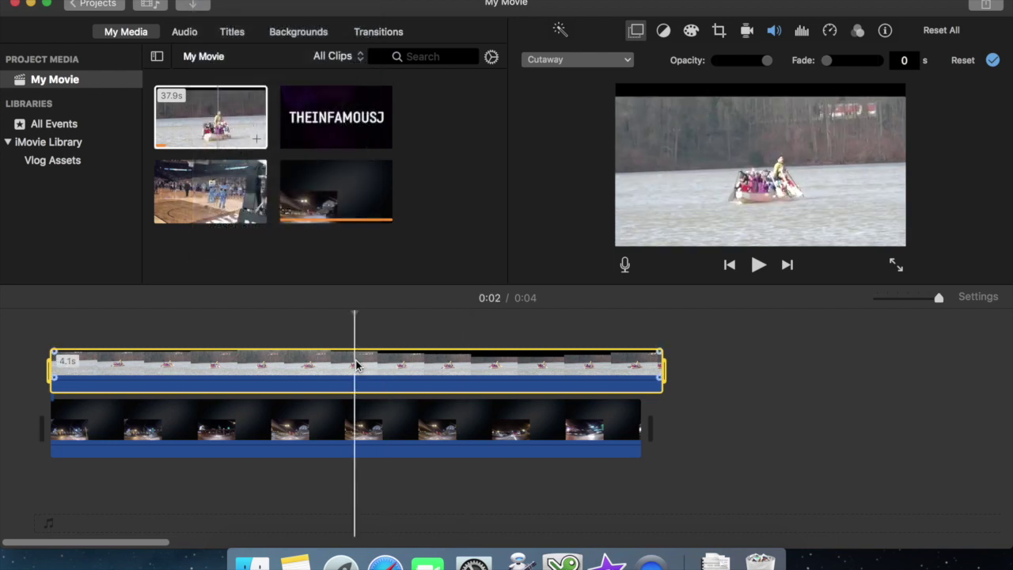
click(719, 32)
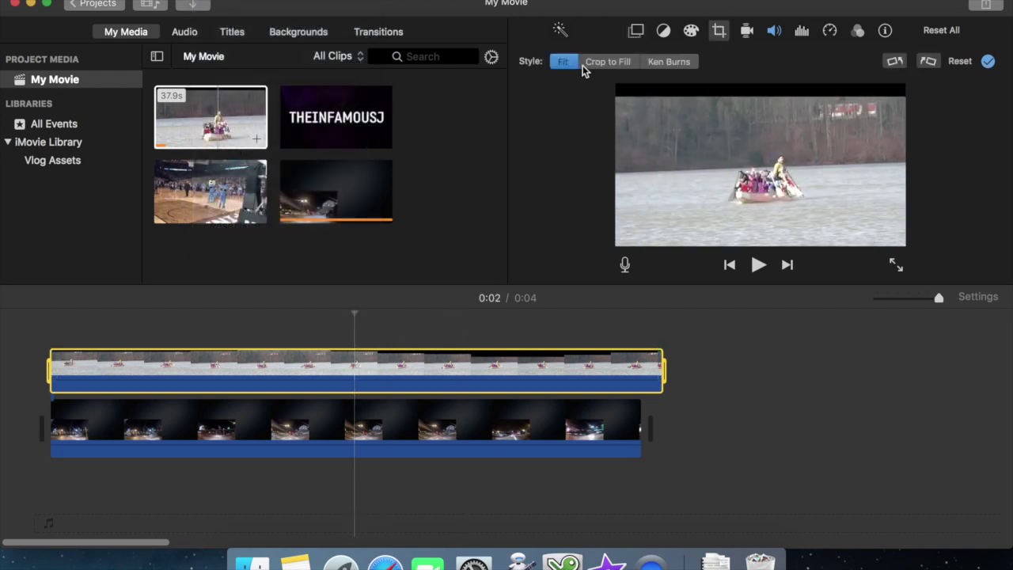
click(595, 63)
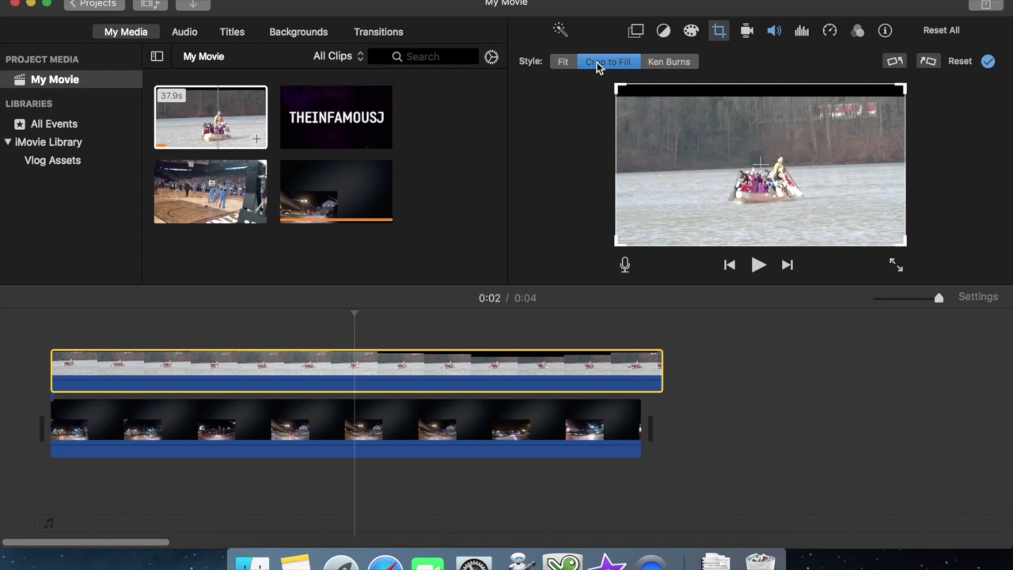
Step: Make the boat clip a top-right picture-in-picture inset with a 0-second dissolve
click(637, 32)
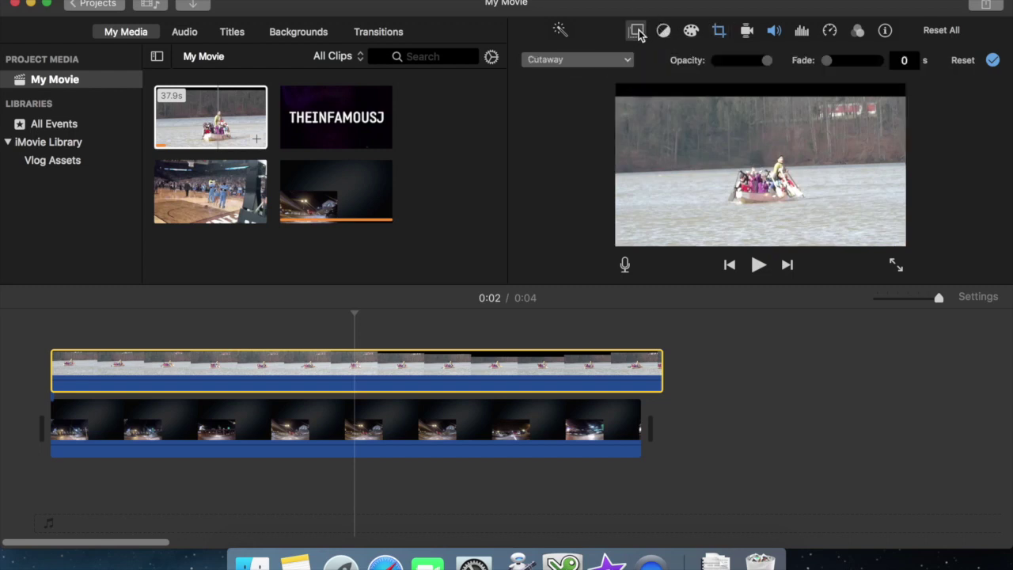
click(603, 59)
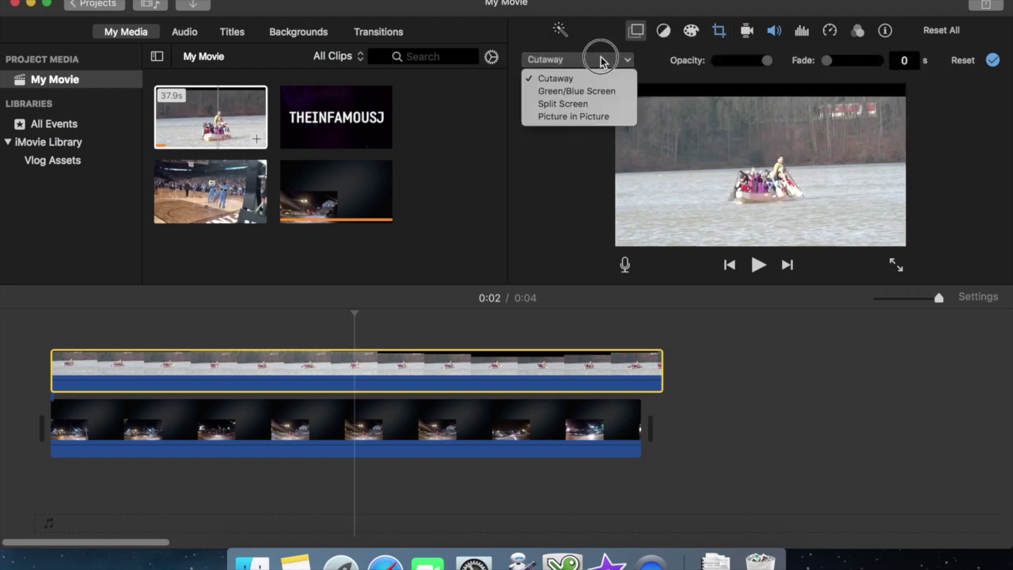
click(576, 117)
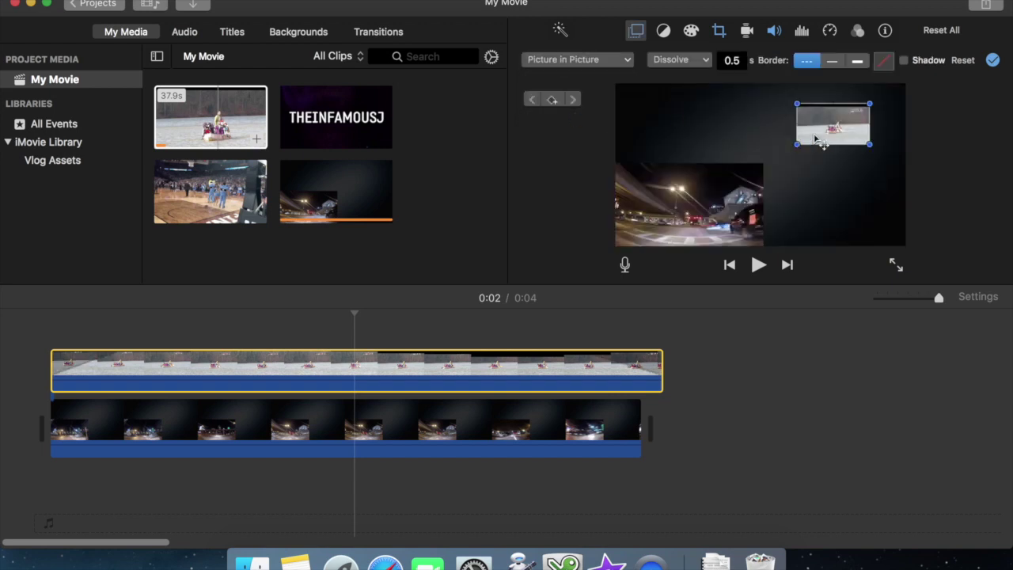
drag(815, 136, 763, 161)
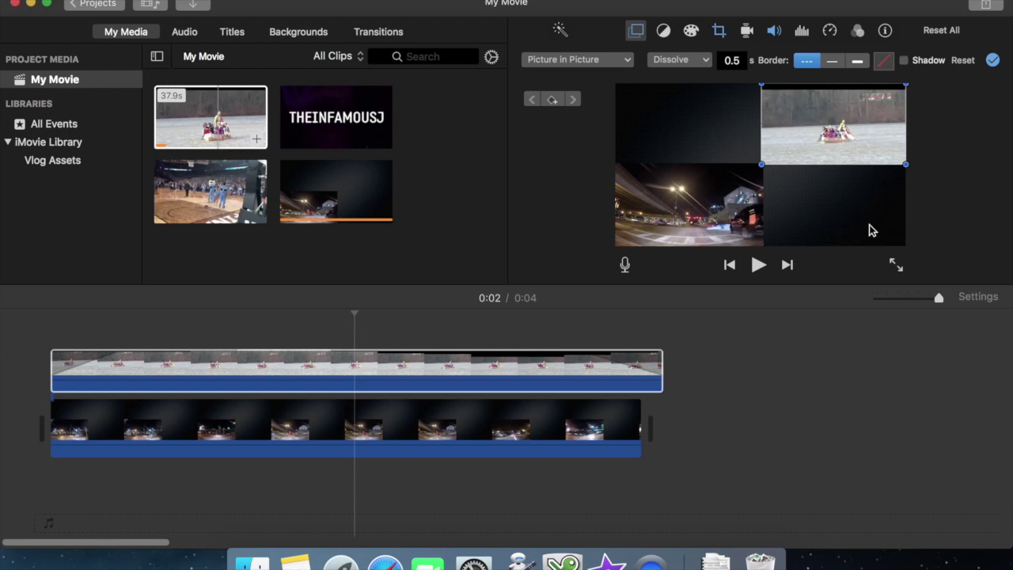
click(916, 199)
click(733, 60)
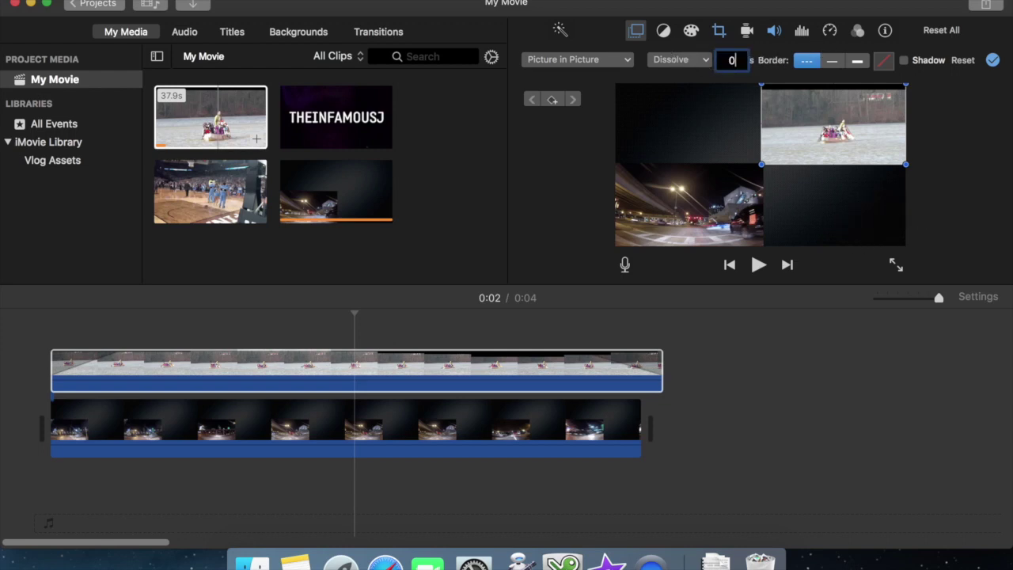
text(0)
key(Return)
click(642, 367)
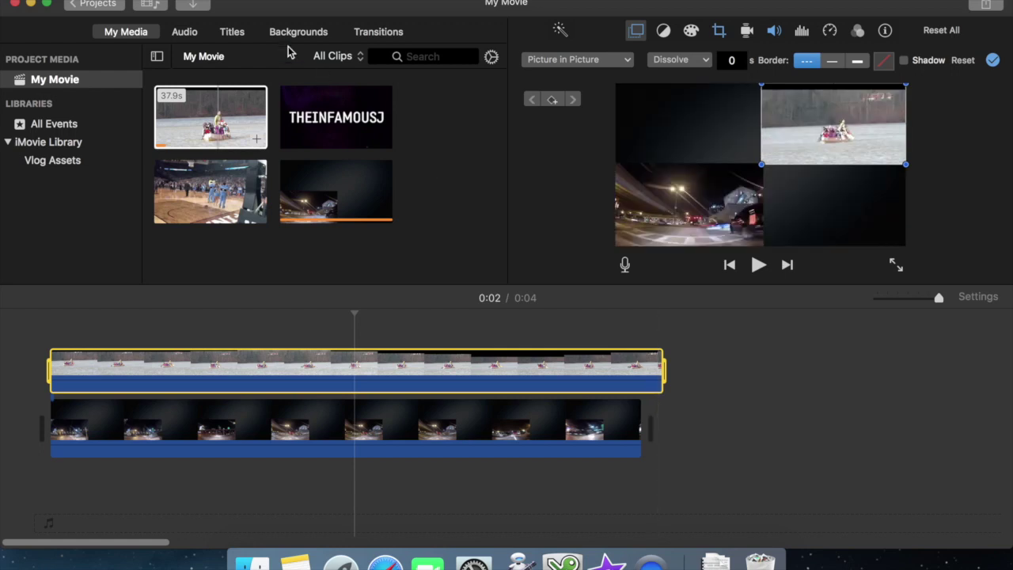
Step: Trim the boat clip to its selection and play through to find the night clip's last frame
click(208, 0)
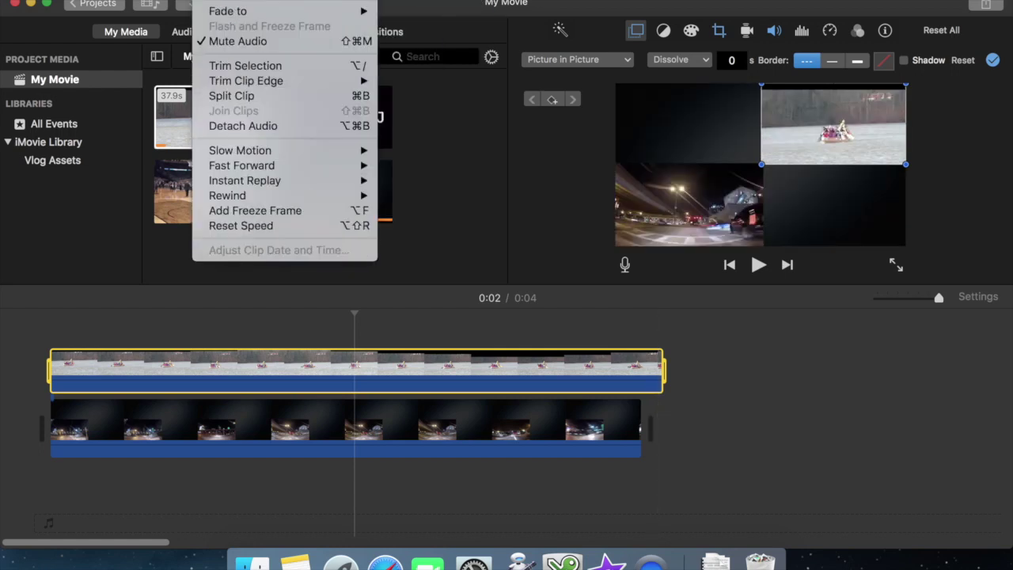
click(231, 66)
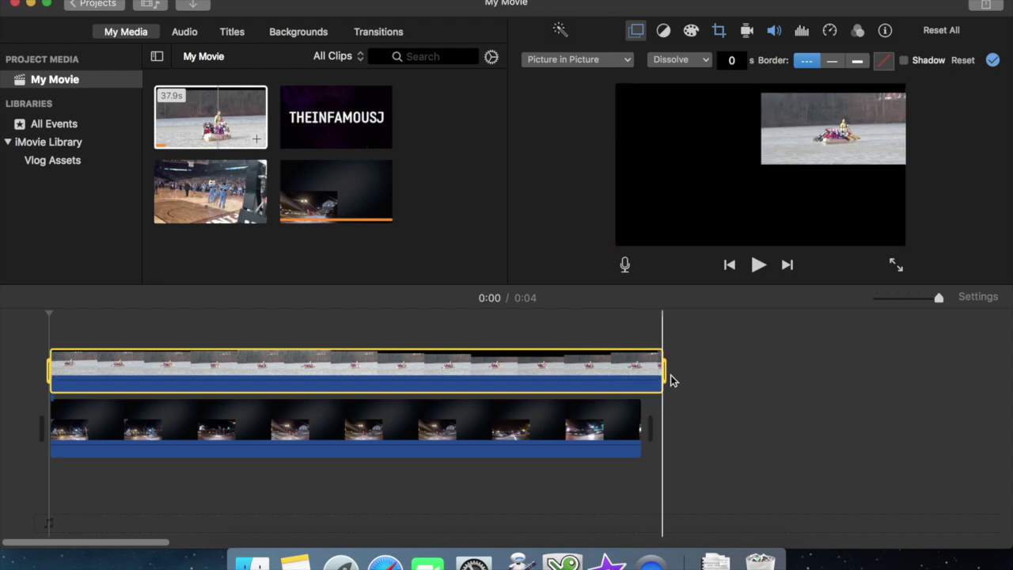
key(space)
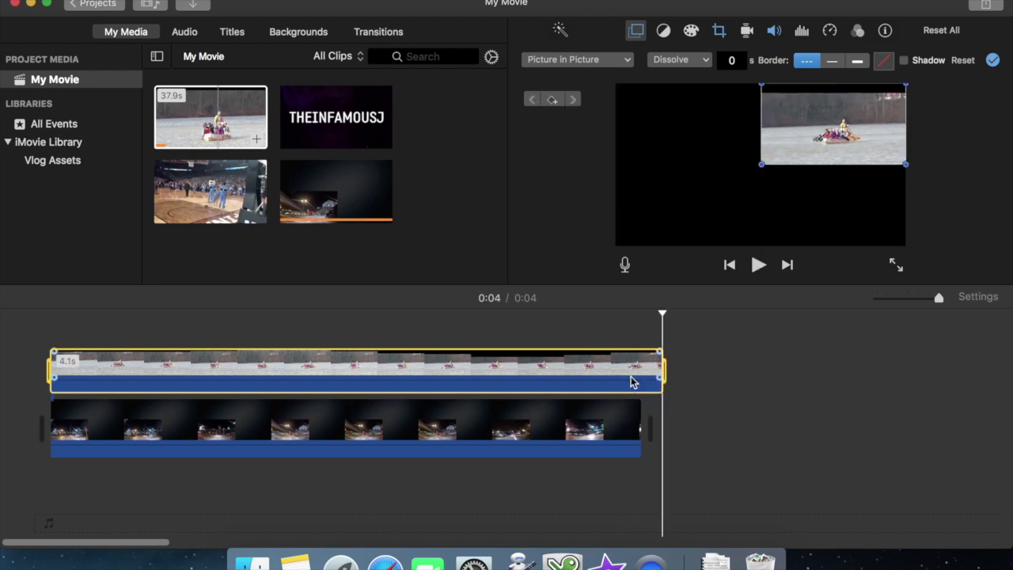
key(Left)
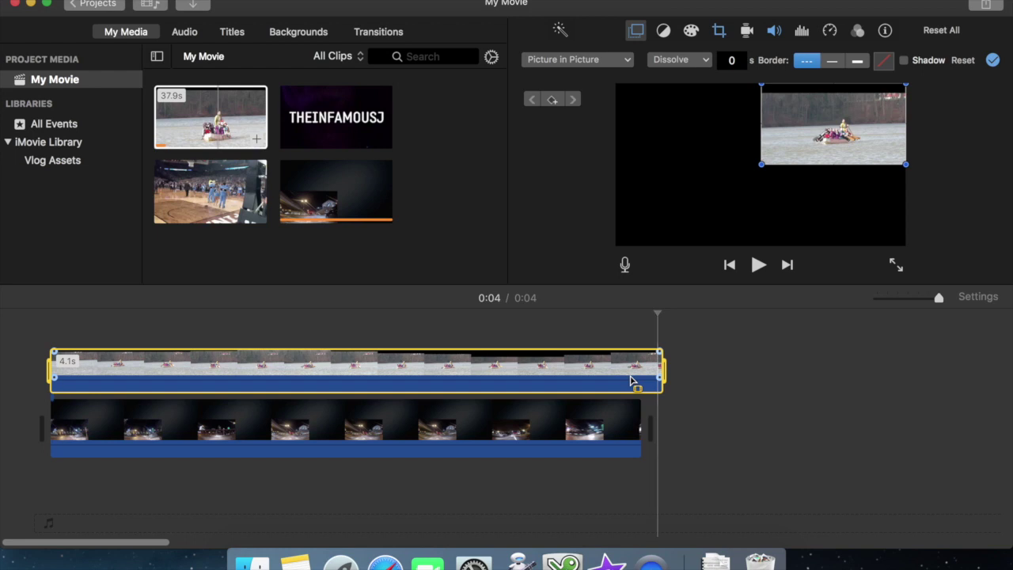
key(Left)
key(Left)
key(Left)
key(Left)
key(Left)
key(Right)
key(Right)
key(Right)
key(Right)
key(Right)
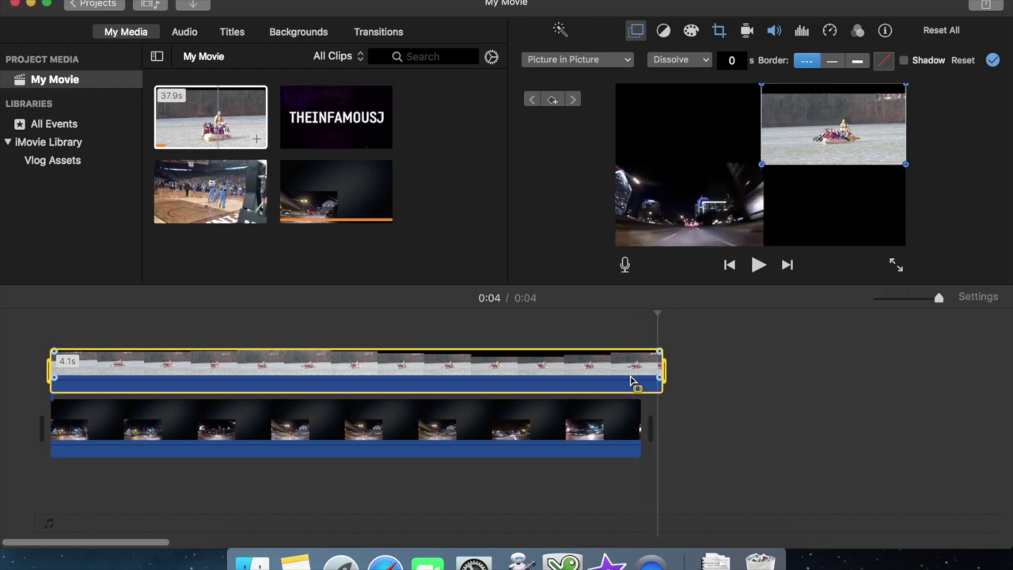
key(Left)
key(Left)
key(Left)
key(Left)
key(Left)
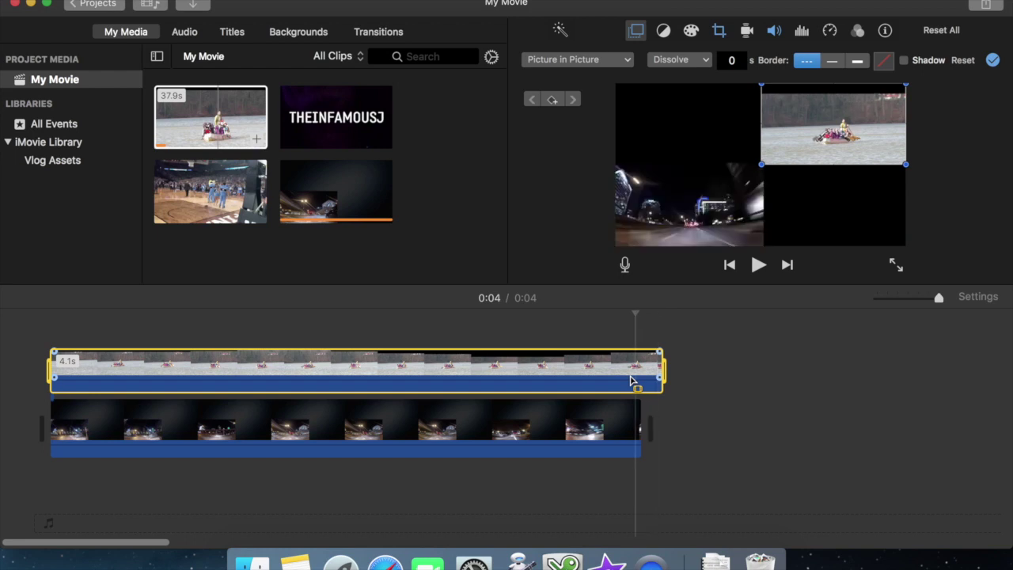
Step: Cut the boat overhang to the night clip's end and play the movie from the start
key(alt+slash)
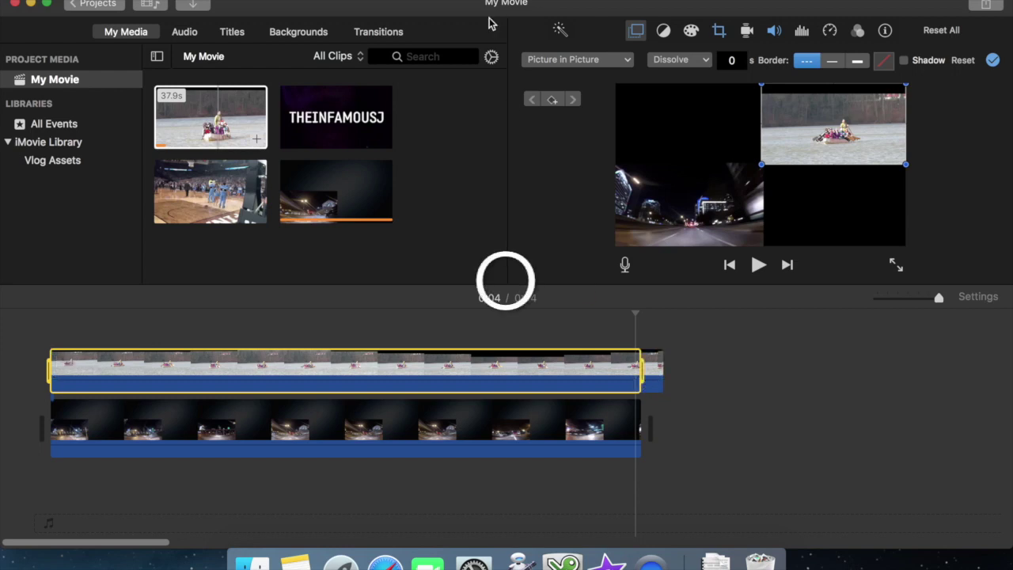
key(Right)
key(Right)
key(Right)
key(Right)
key(Right)
key(Left)
key(Left)
key(Left)
key(Left)
key(Left)
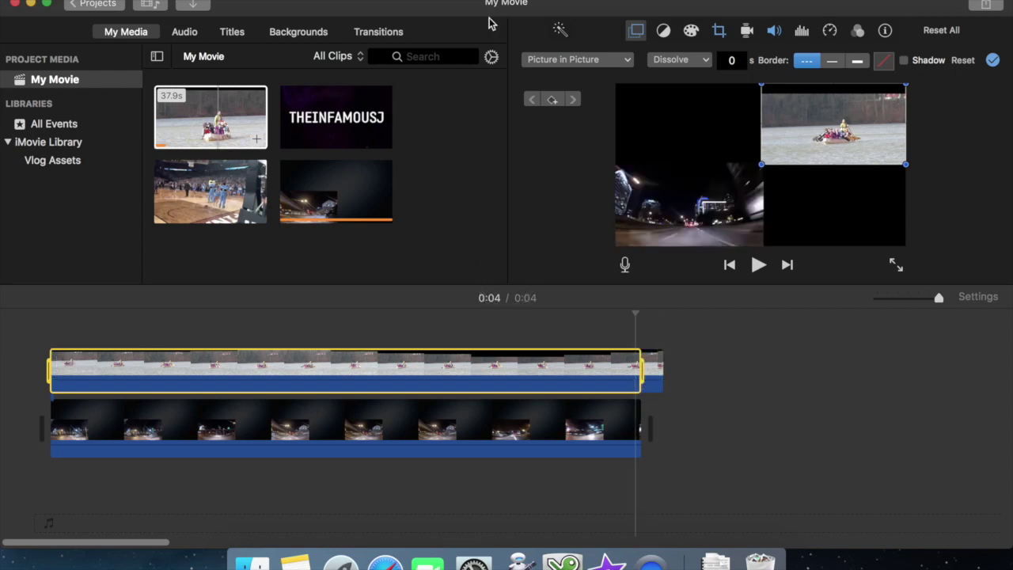
click(227, 1)
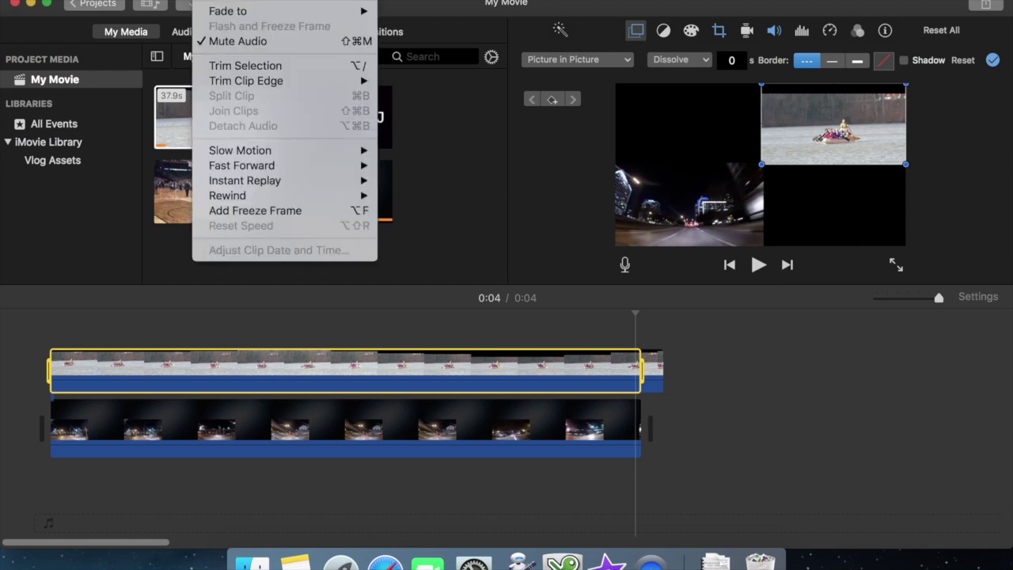
click(231, 71)
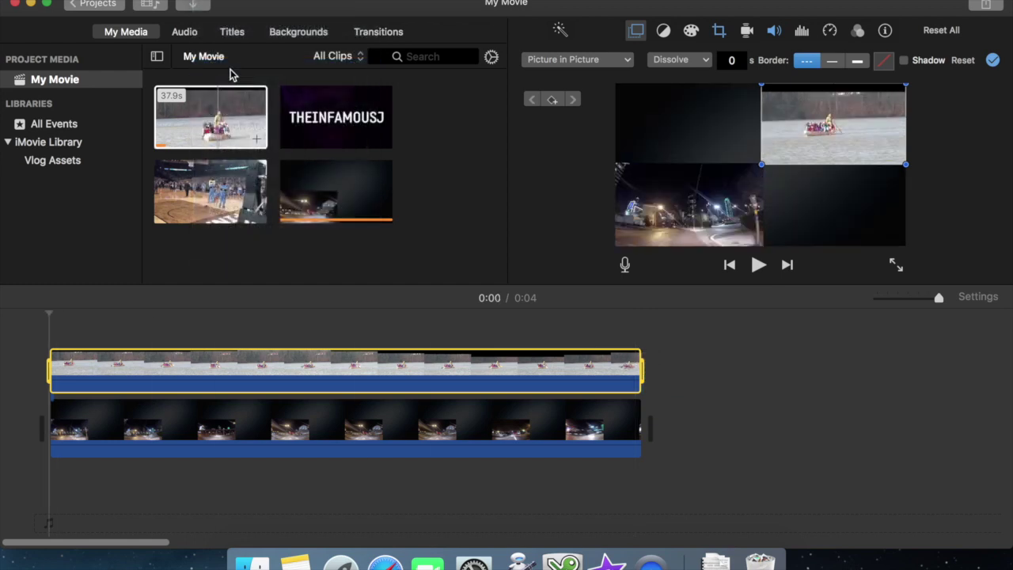
key(space)
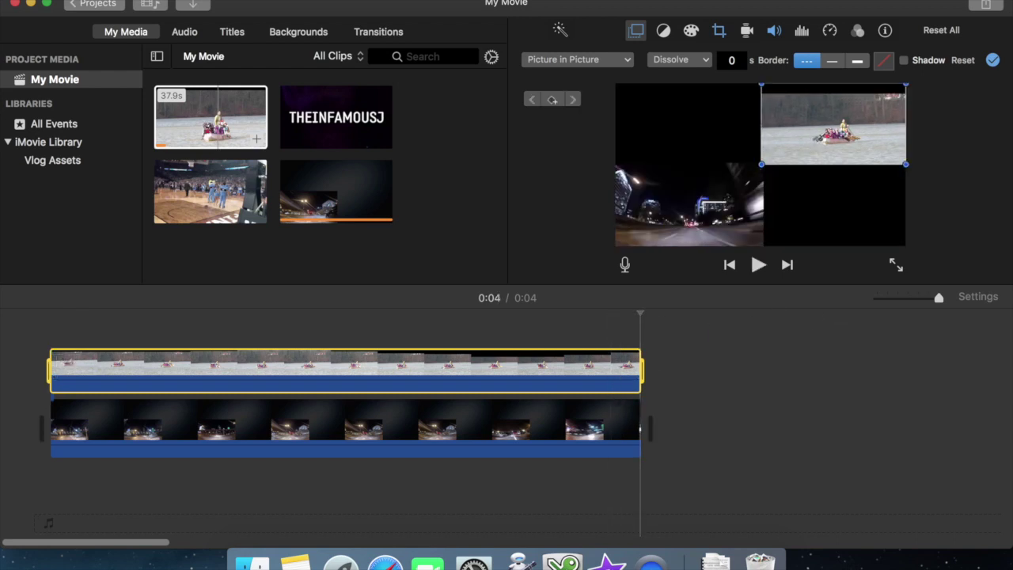
Step: Export the composite as 'Pass 2' in Movies, then select both timeline clips
click(986, 5)
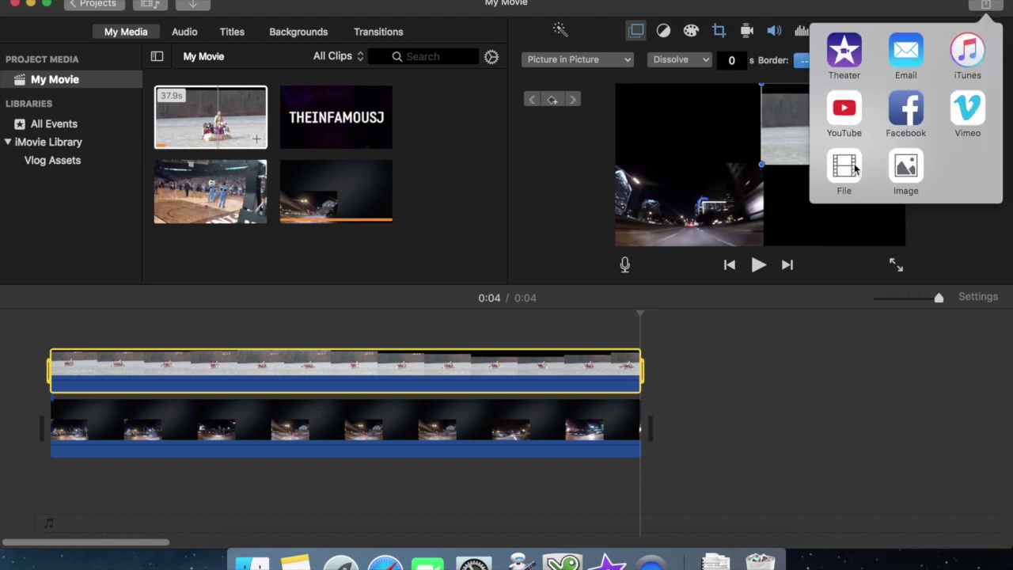
click(854, 167)
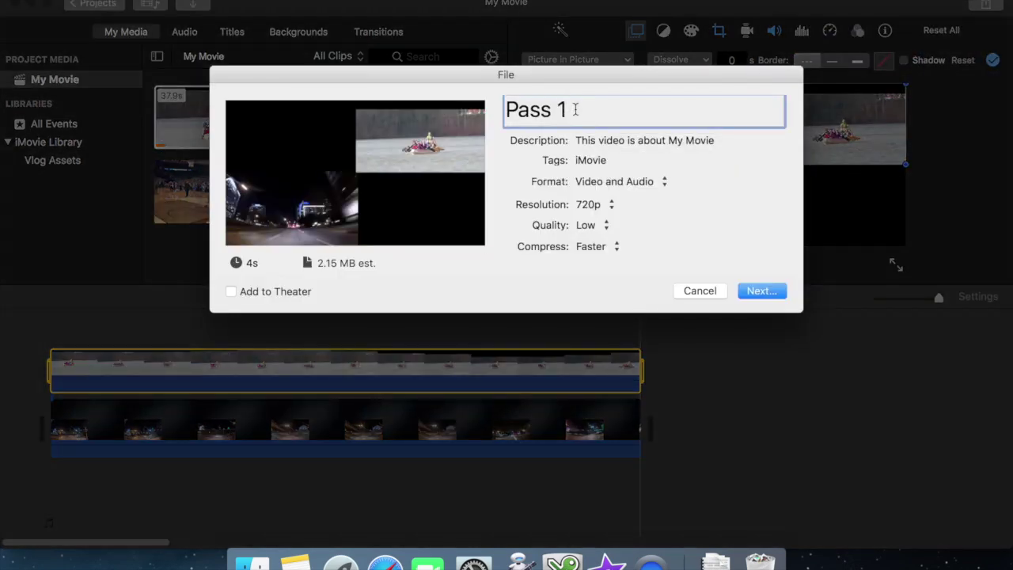
key(Return)
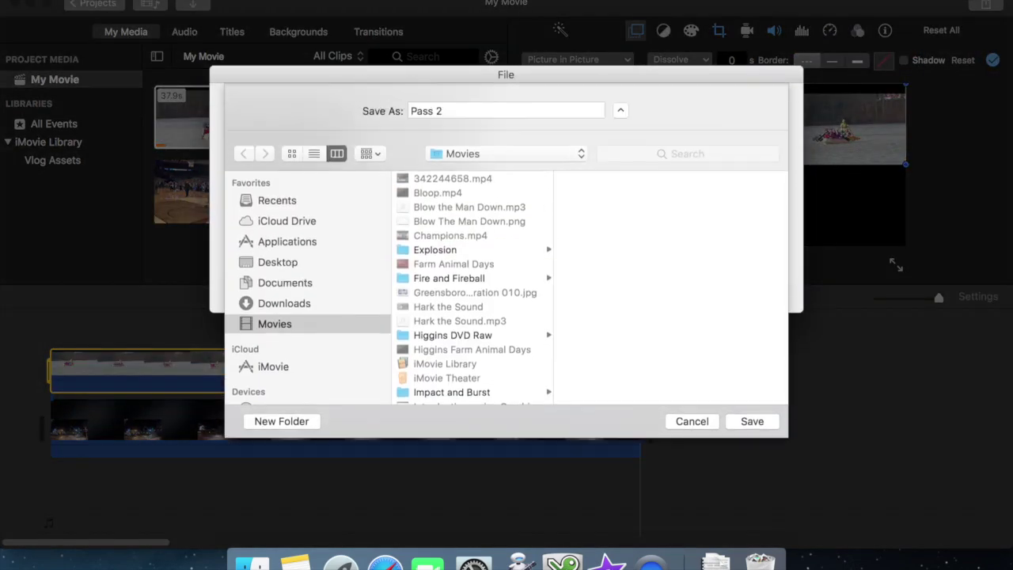
click(734, 424)
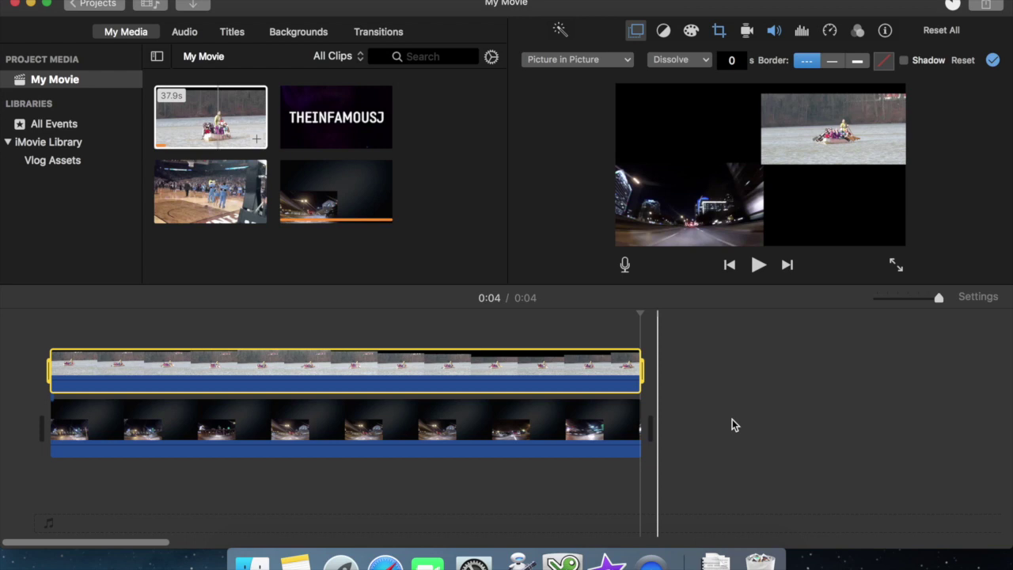
drag(732, 419, 475, 509)
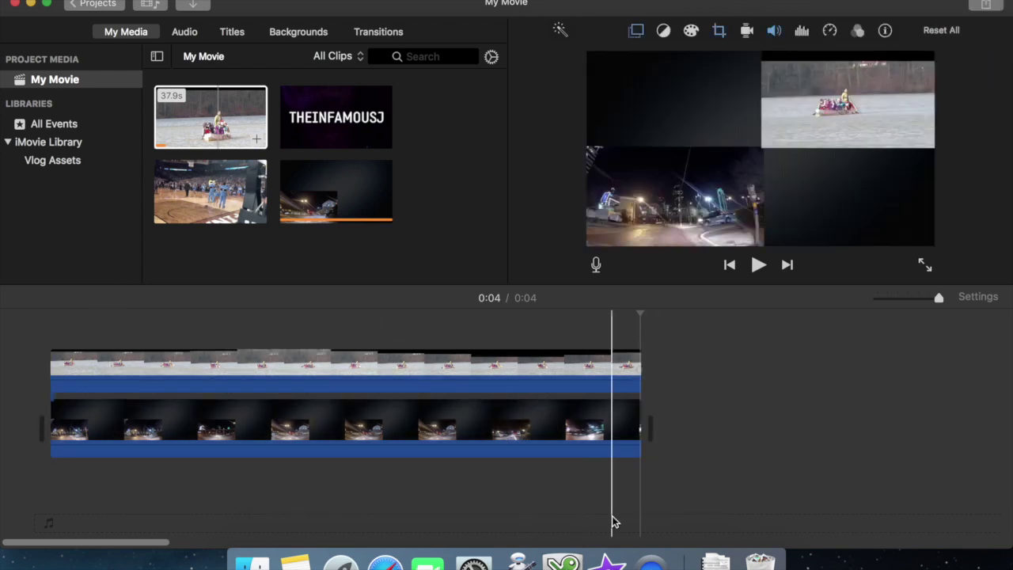
drag(613, 523, 2, 311)
Step: Clear the timeline and delete the boat and night drive clips from the library
key(Delete)
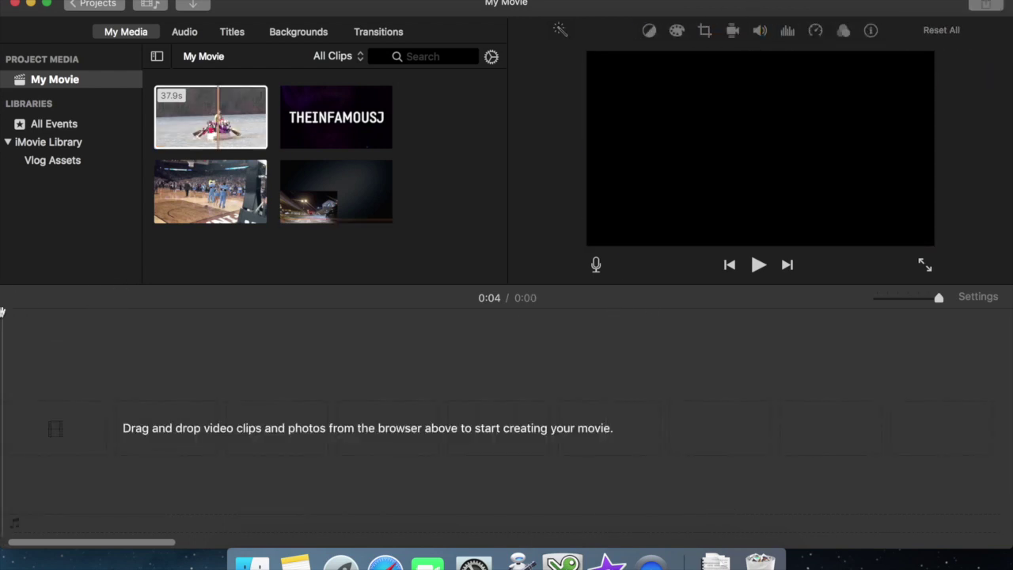
click(228, 127)
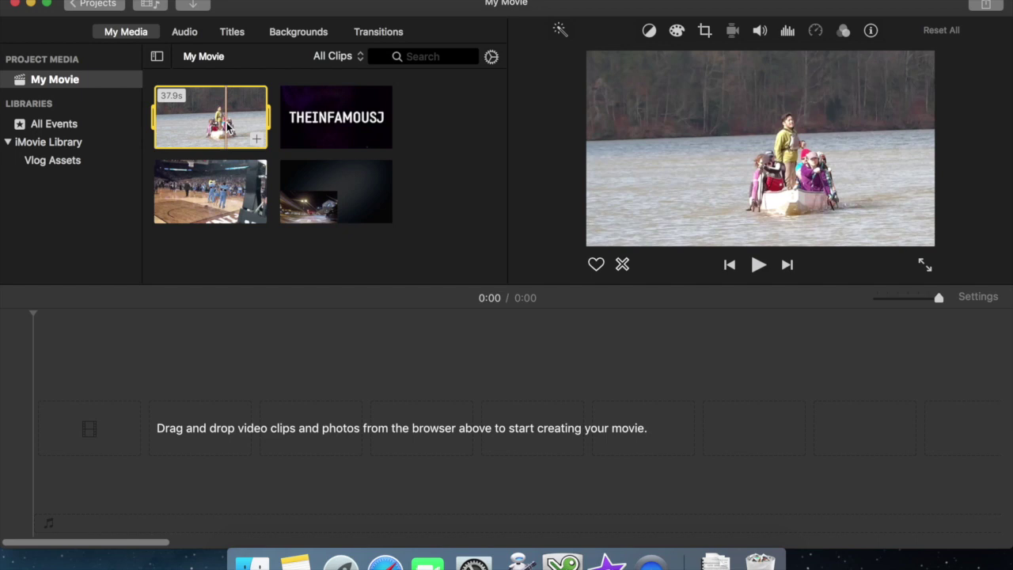
key(super+BackSpace)
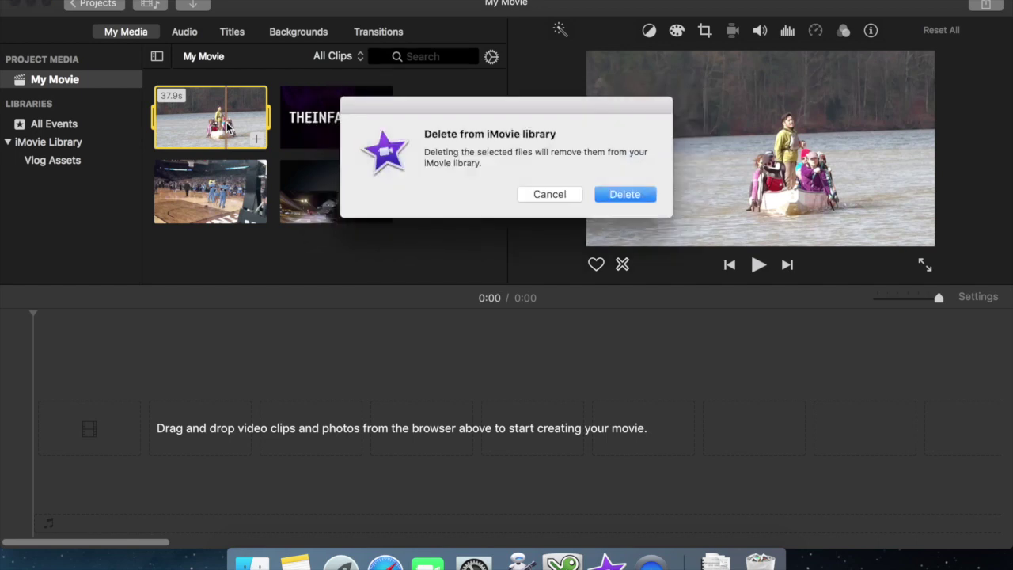
click(637, 191)
click(244, 196)
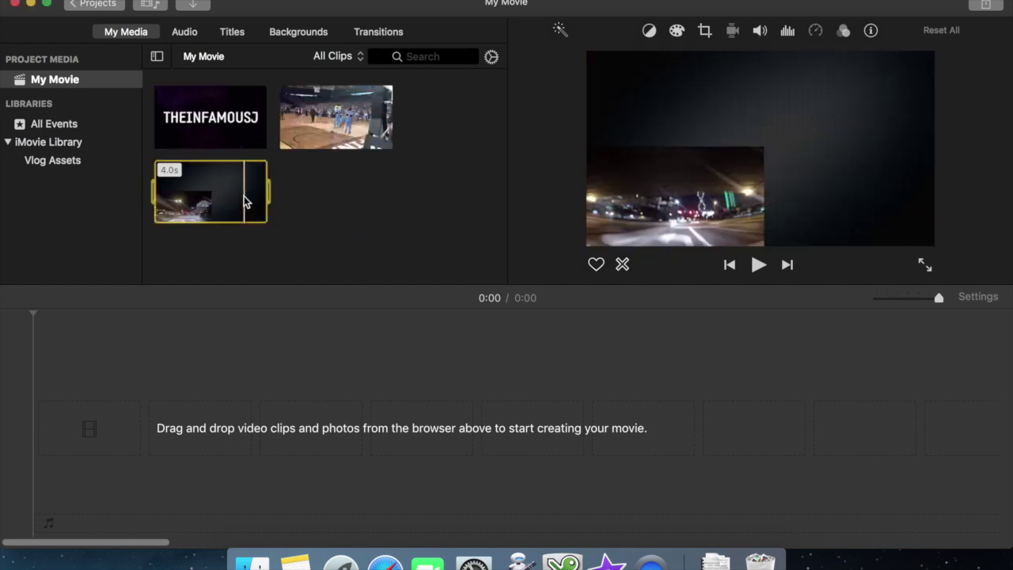
key(super+BackSpace)
click(616, 198)
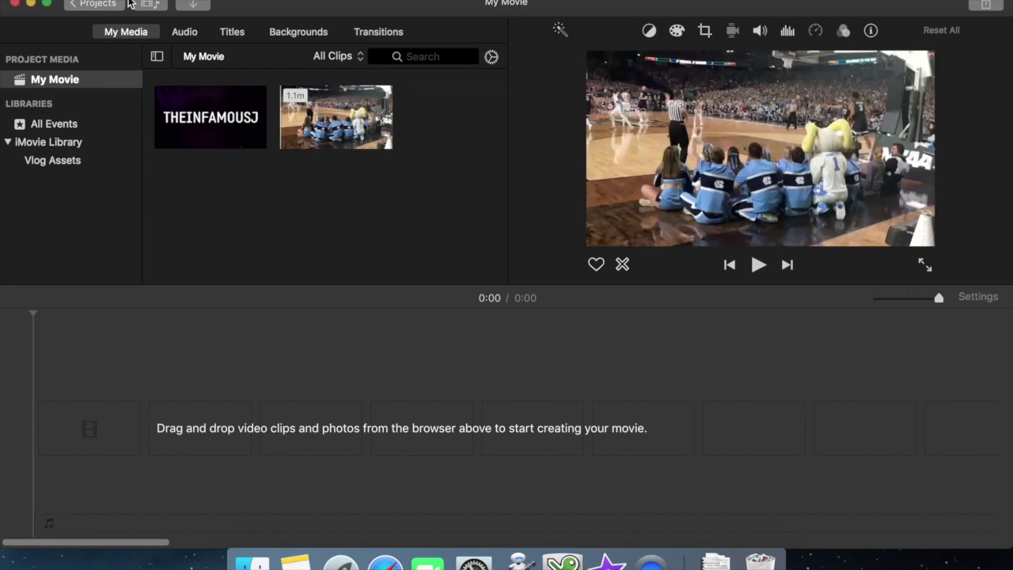
Step: Import Pass 2.mp4 and place it on the empty timeline
click(192, 4)
scroll(367, 382, down, 10)
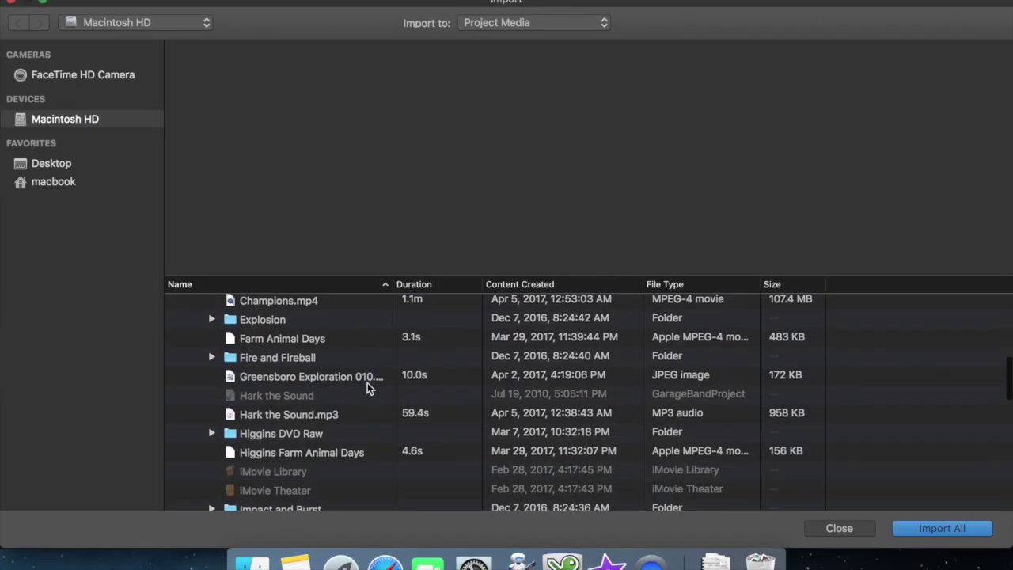
click(303, 388)
click(941, 533)
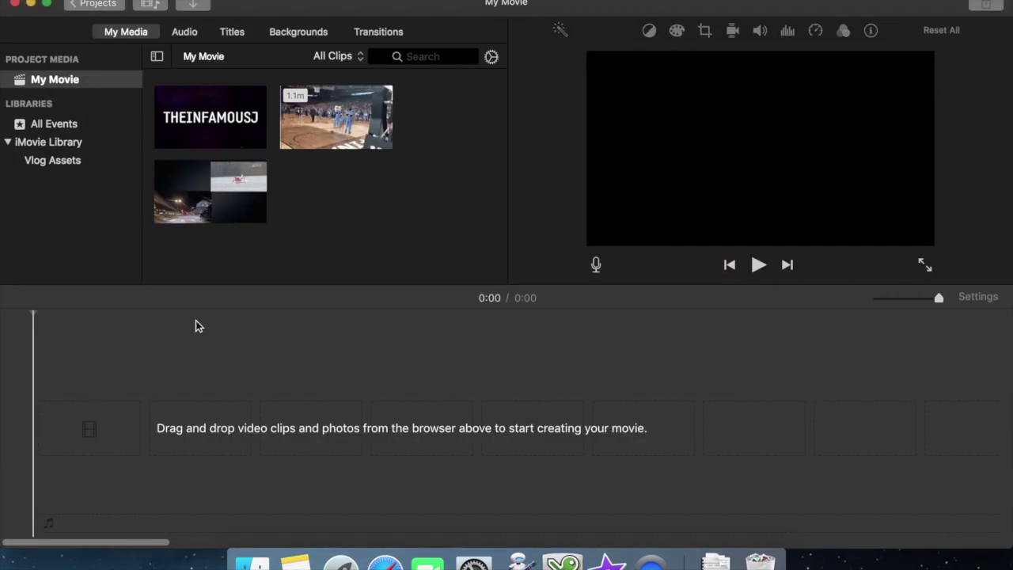
drag(210, 190, 55, 427)
Step: Stack the basketball clip above Pass 2 and trim it to the composite's 4-second length
drag(310, 148, 71, 369)
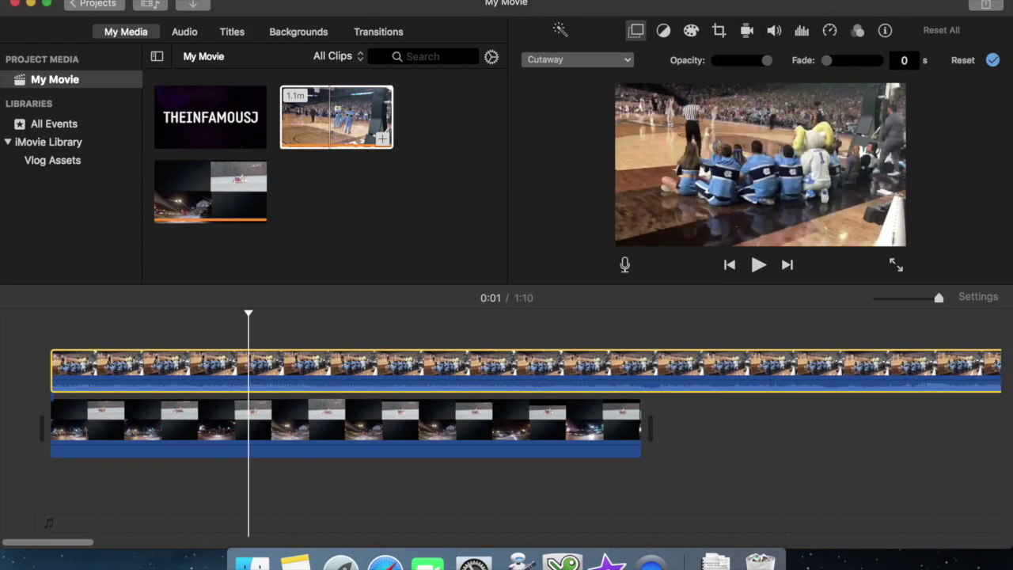
key(super+b)
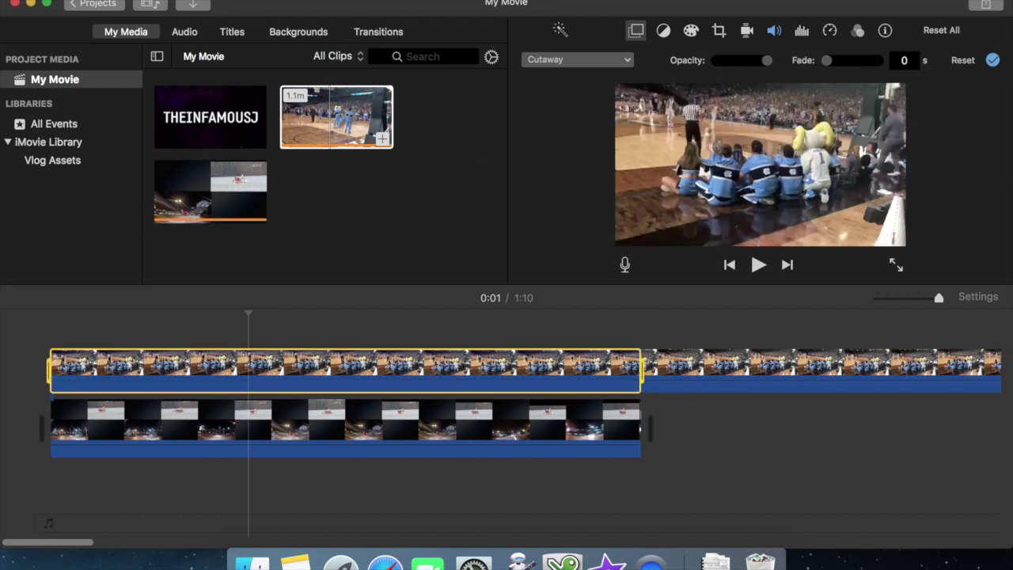
click(206, 2)
click(197, 75)
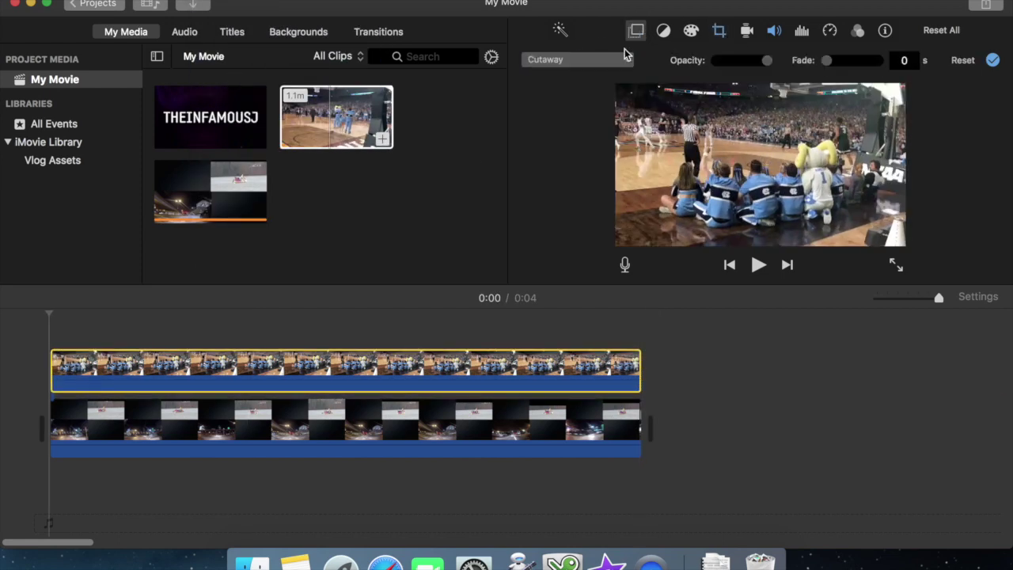
Step: Make the basketball clip a top-left picture-in-picture inset with a 0 dissolve
click(585, 59)
click(572, 107)
drag(650, 127, 762, 166)
text(0)
key(Return)
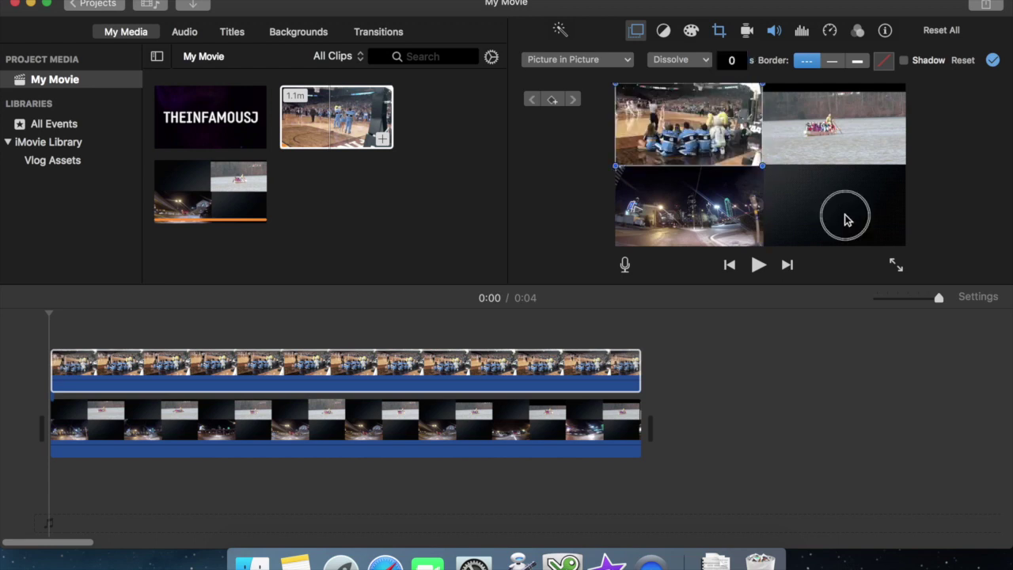
click(408, 424)
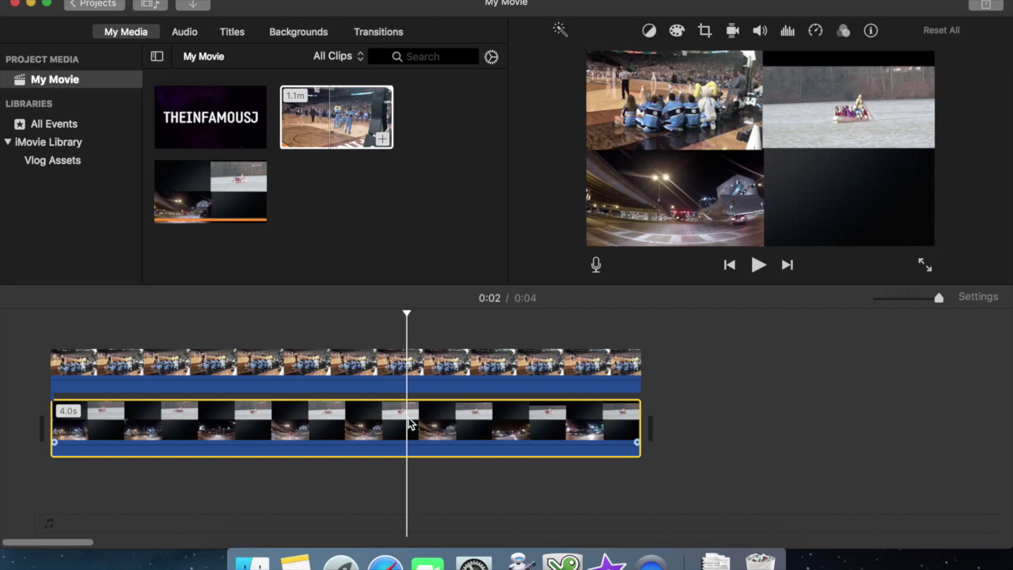
Step: Export the three-quadrant grid to a file with Share > File and save it
click(986, 4)
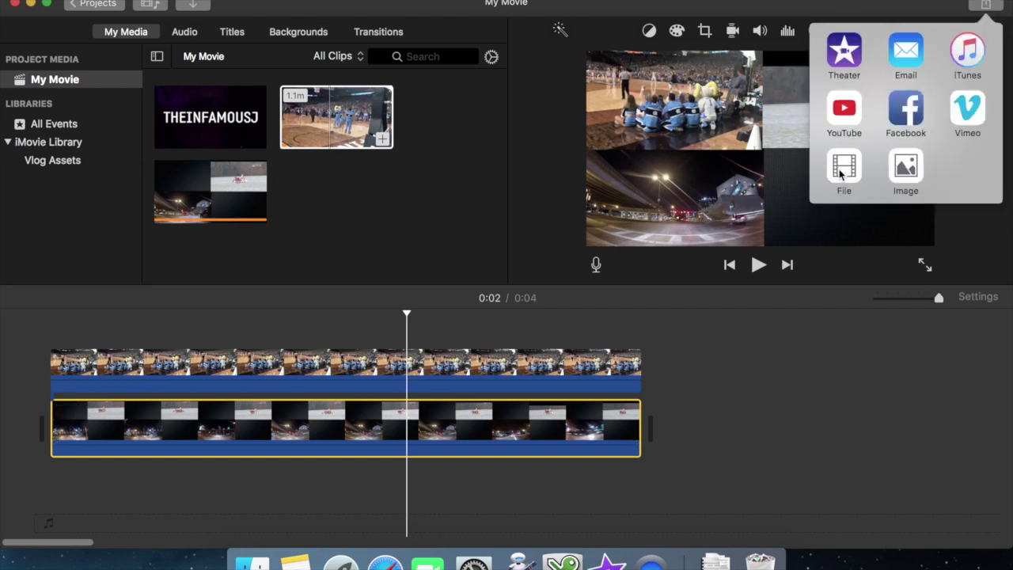
click(844, 167)
click(762, 290)
click(809, 420)
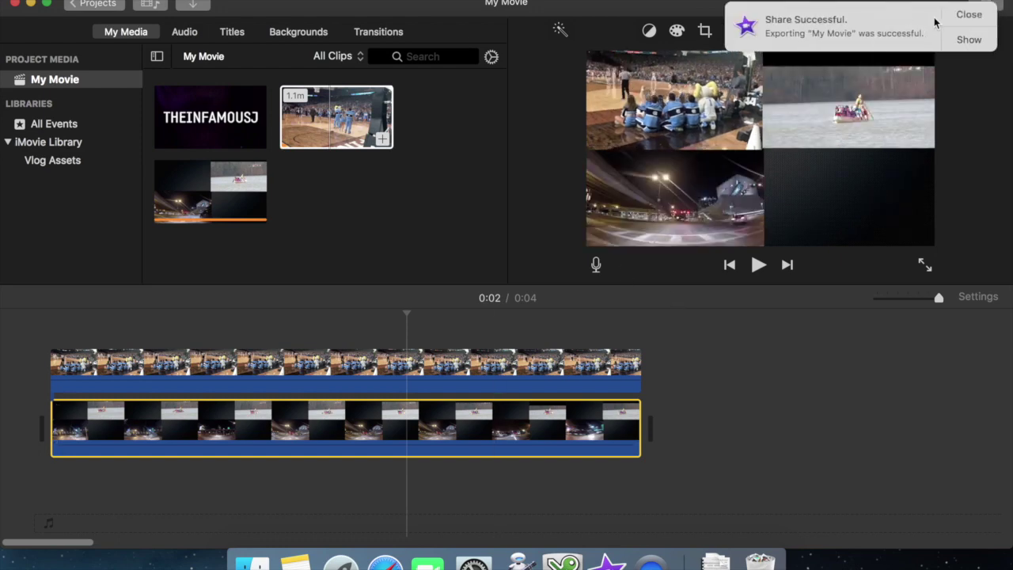
Step: Delete both timeline clips and remove the two used clips from the library
drag(724, 522, 310, 357)
key(BackSpace)
click(301, 129)
key(super+BackSpace)
key(Return)
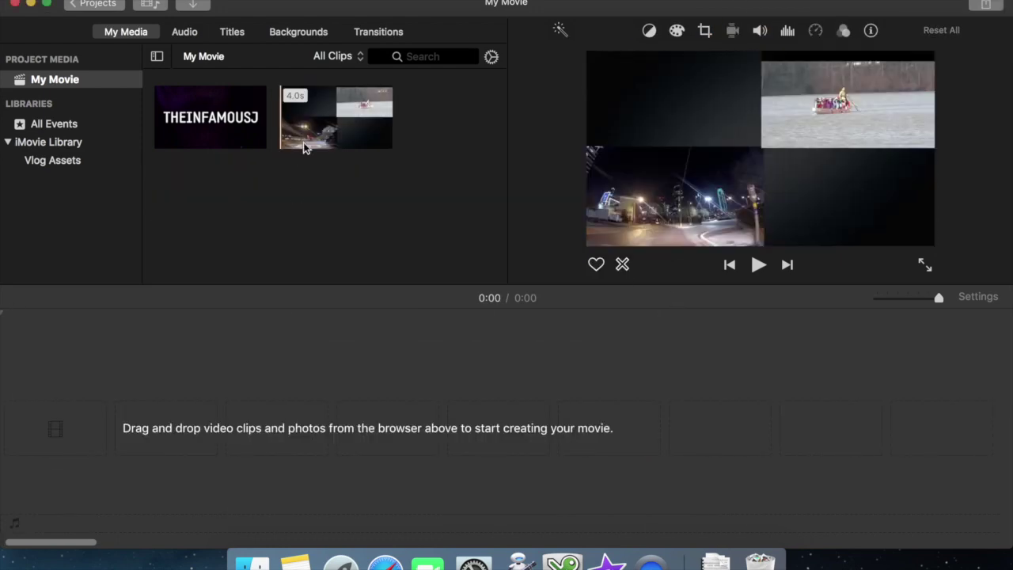
click(304, 142)
key(super+BackSpace)
click(641, 195)
Step: Import Pass 3.mov, place it on the timeline, and layer the title clip above it
click(194, 5)
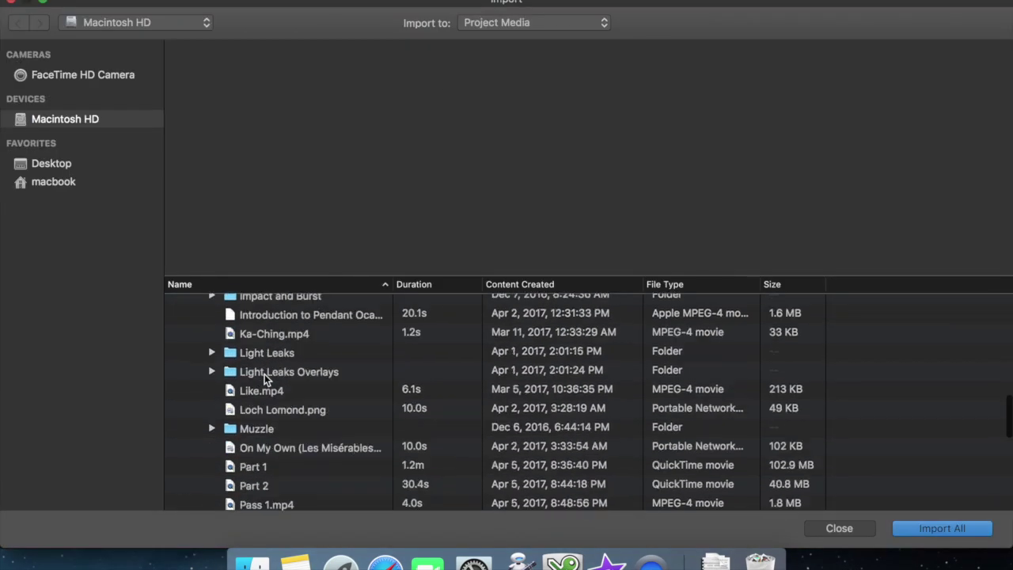
scroll(264, 373, down, 3)
click(317, 441)
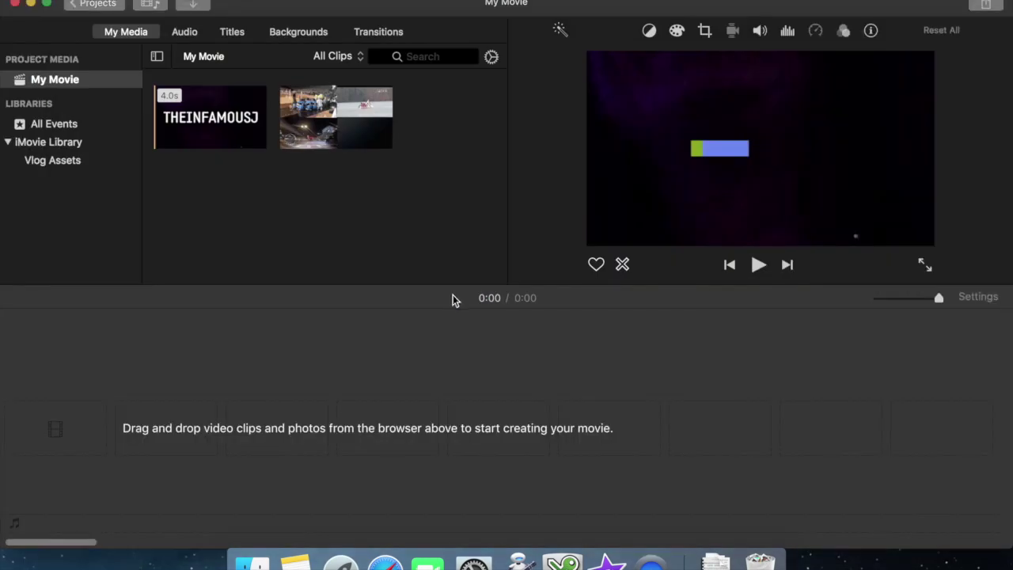
drag(336, 116, 194, 428)
drag(211, 117, 81, 340)
Step: Make the title clip a Picture in Picture overlay filling the bottom-right quadrant
click(204, 364)
click(215, 0)
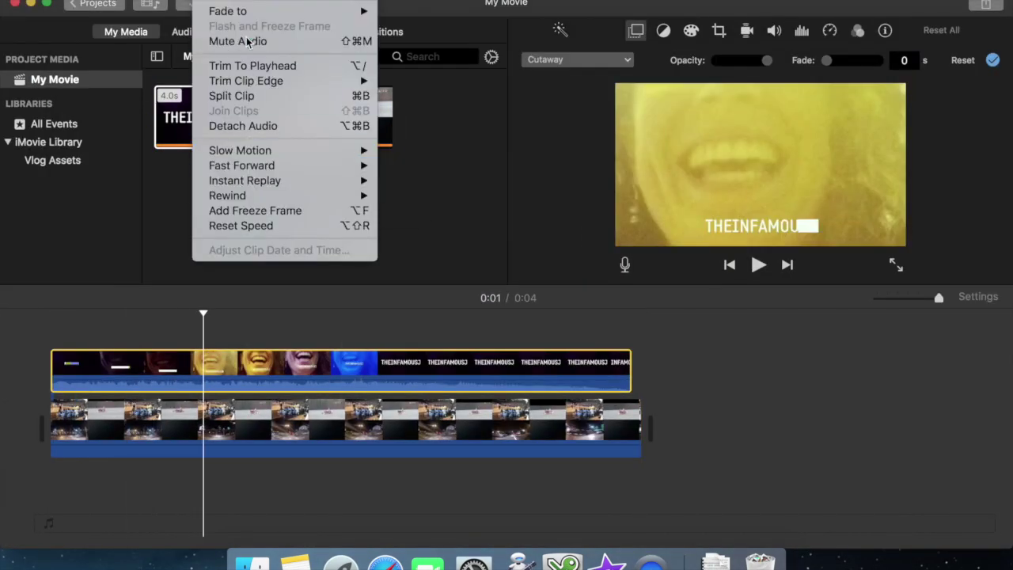
click(697, 40)
click(719, 30)
click(636, 30)
click(578, 59)
click(577, 120)
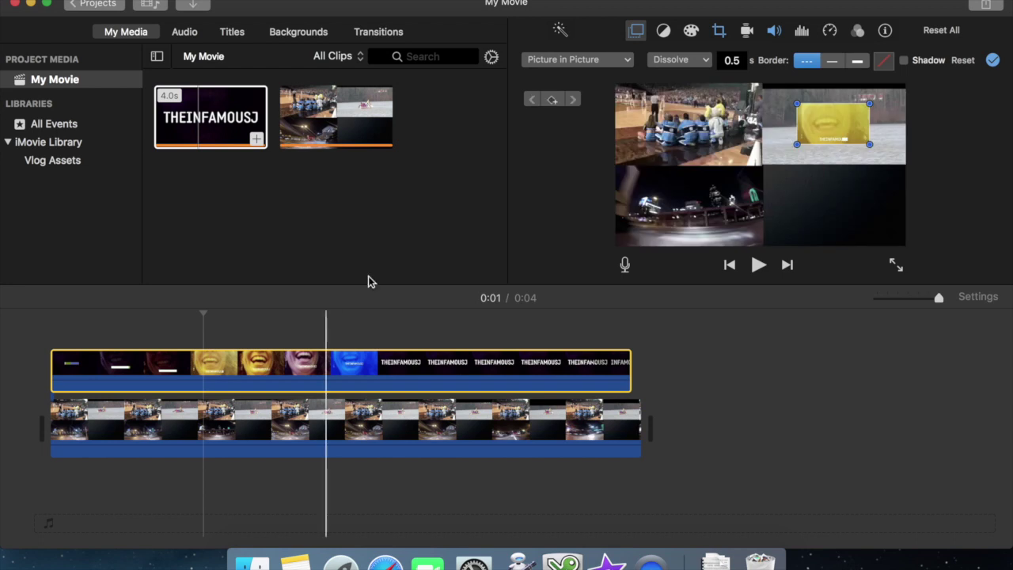
drag(833, 123, 760, 164)
Step: Toggle the title card's audio with Modify > Mute Audio and preview the finished grid
click(425, 378)
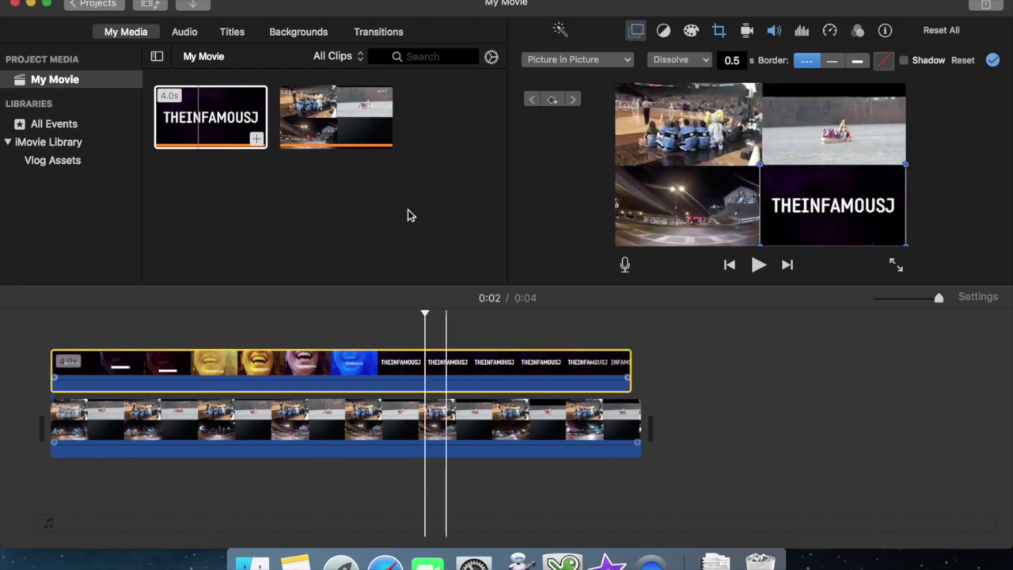
click(209, 0)
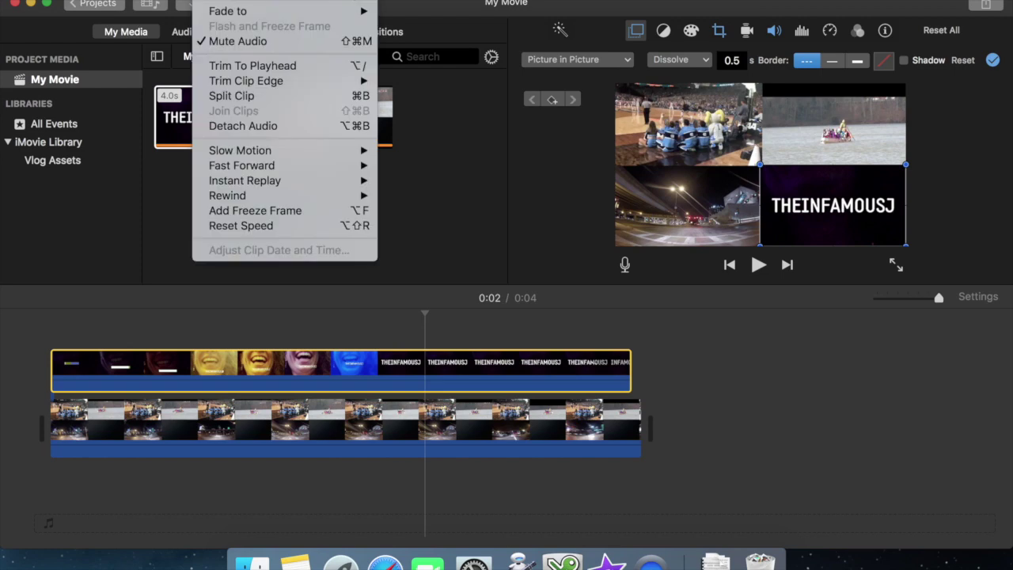
click(222, 43)
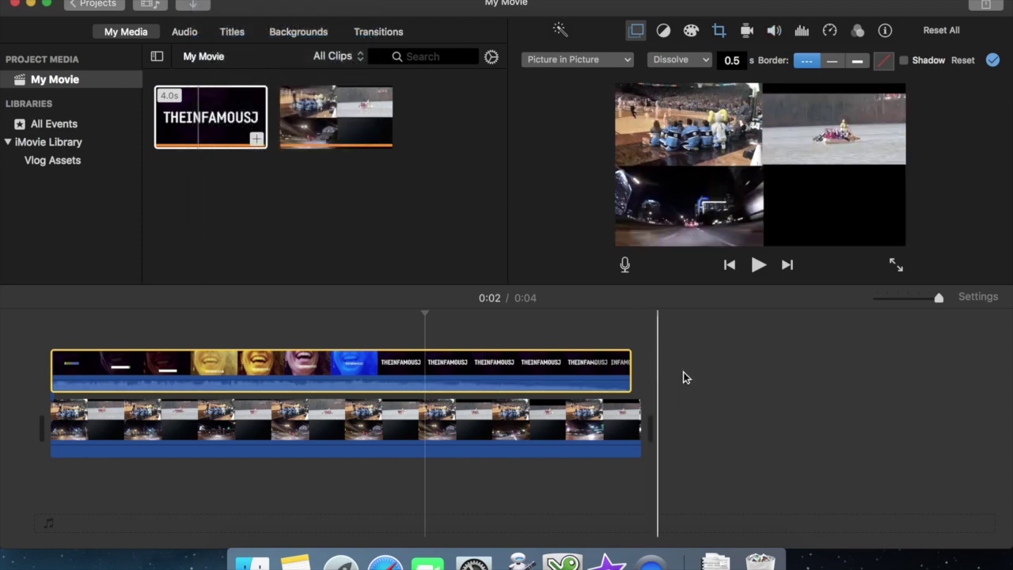
click(616, 372)
click(732, 60)
Step: Export the four-quadrant grid as a 720p High-quality file titled 'Final' and save it
click(866, 420)
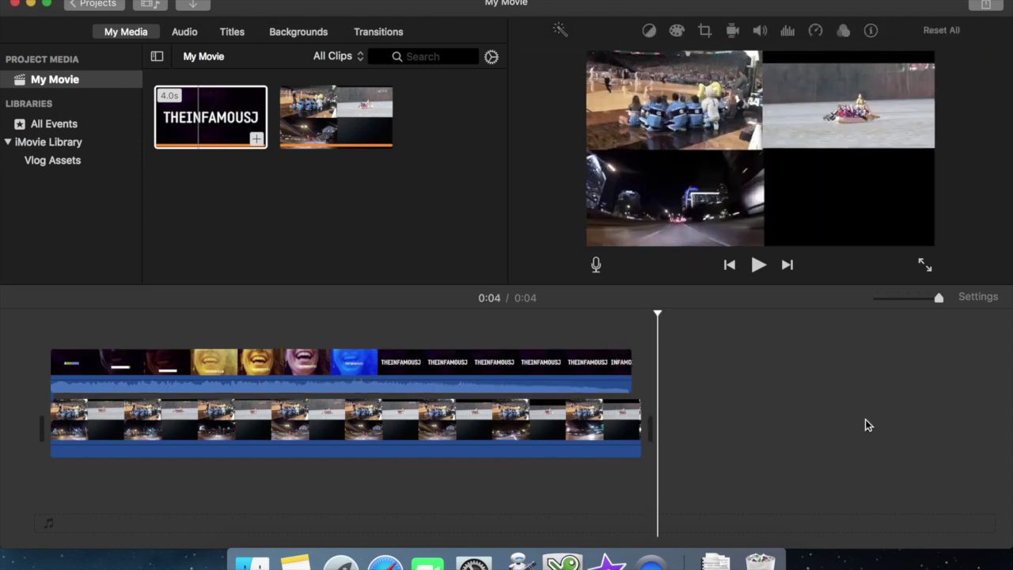
click(985, 4)
click(842, 163)
click(592, 225)
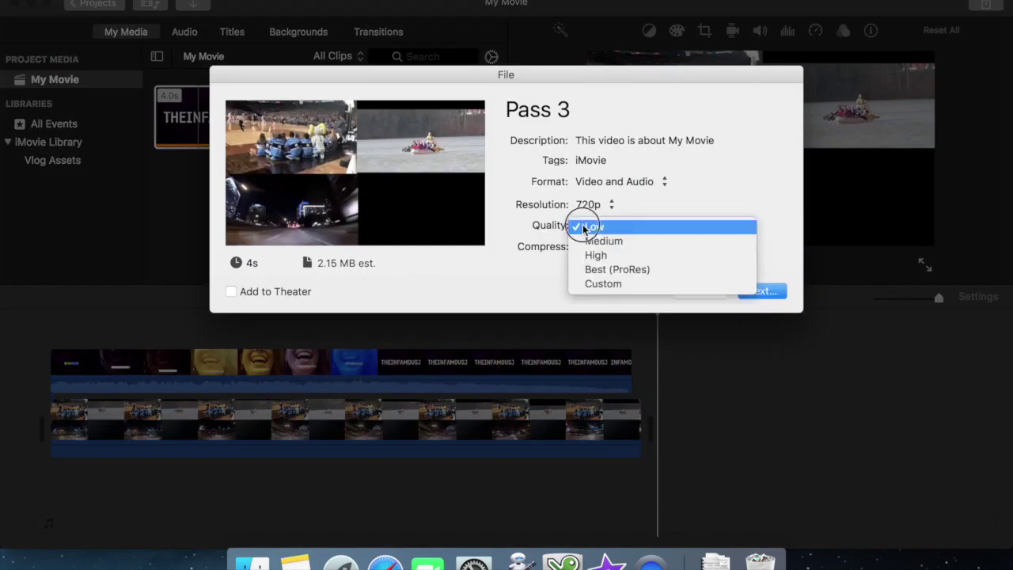
click(594, 253)
triple_click(580, 120)
text(Final)
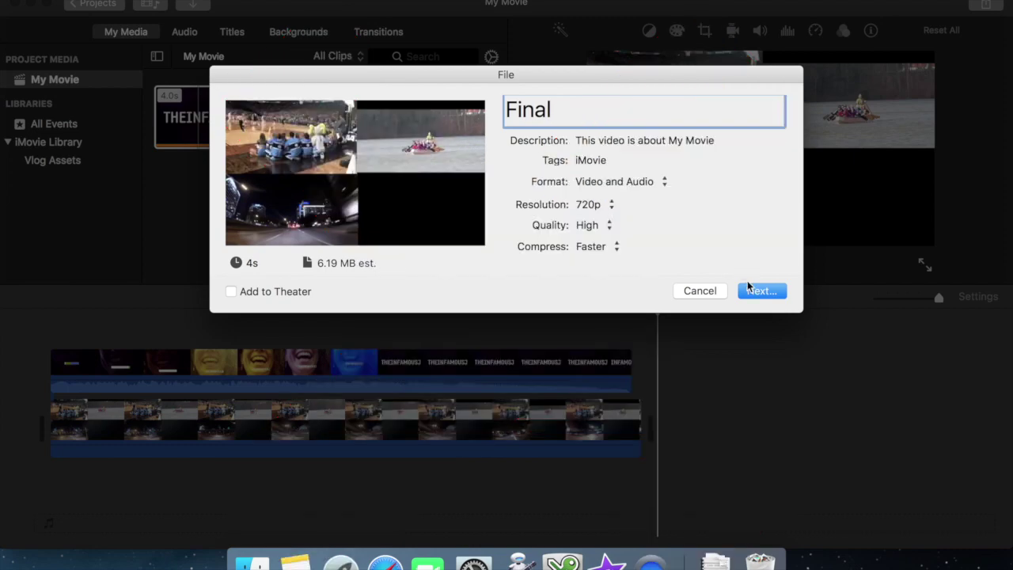
click(752, 291)
key(Return)
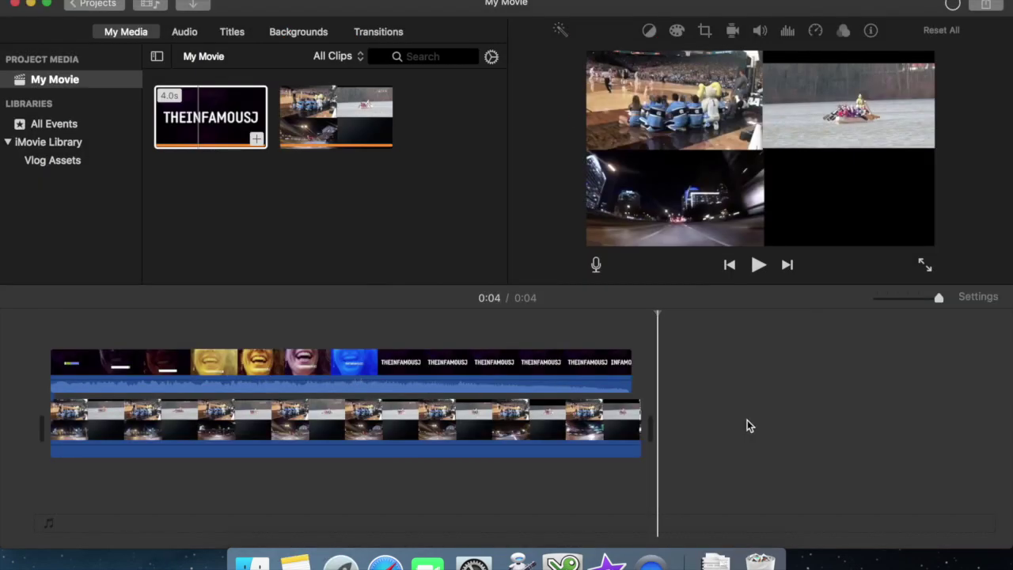